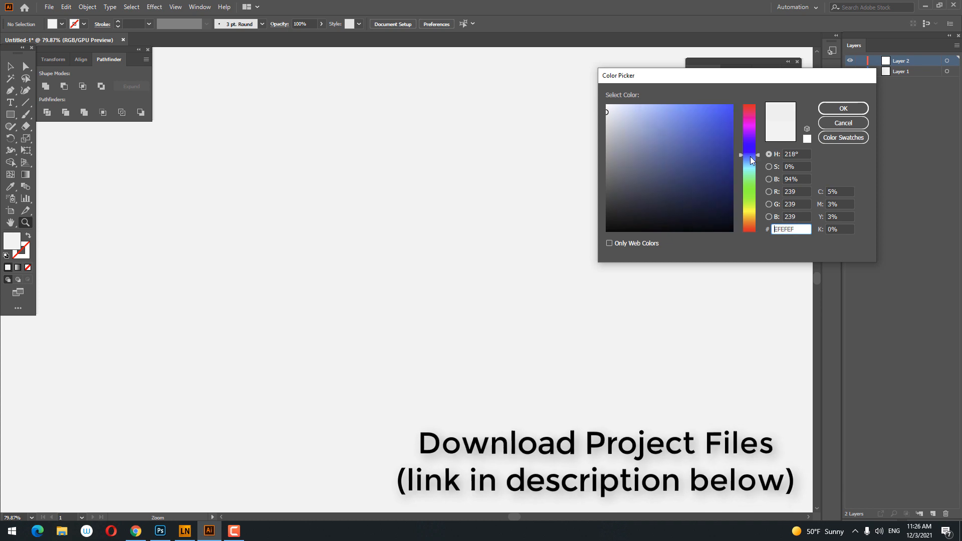
Step: Draw a circle about 279 pt across with a B5BFC9 blue-grey fill and centre it on the artboard
left_click(618, 131)
left_click(844, 108)
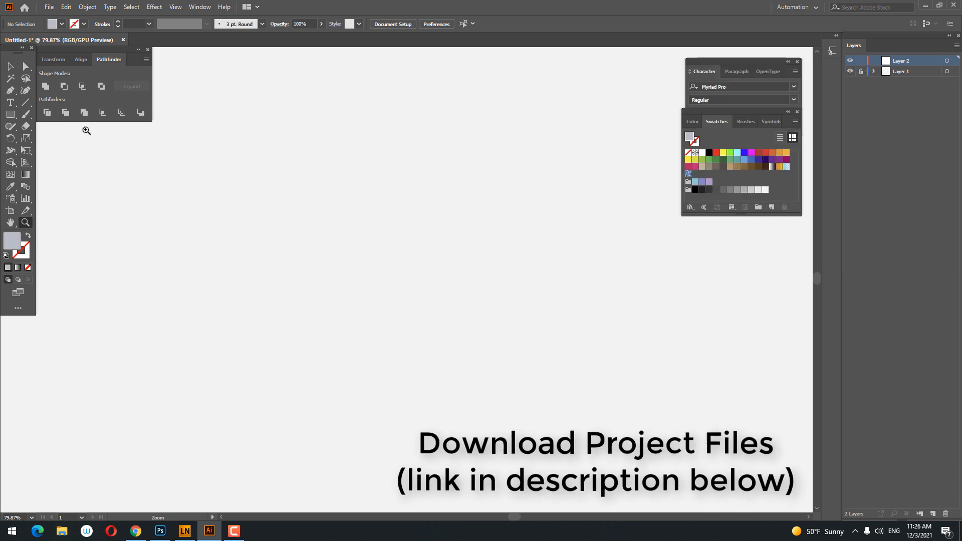
left_click_drag(10, 114, 68, 138)
left_click_drag(310, 169, 438, 257)
key("v")
left_click(434, 23)
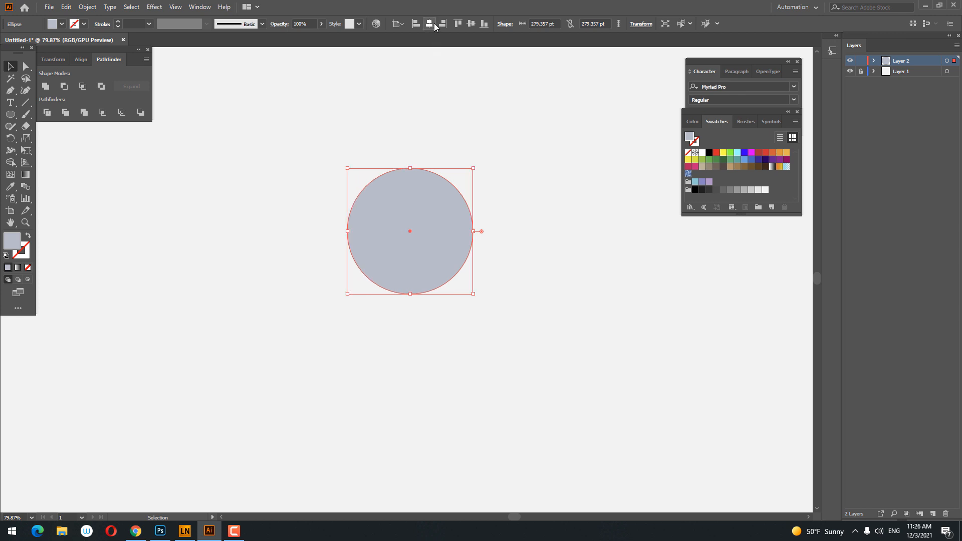
left_click(470, 24)
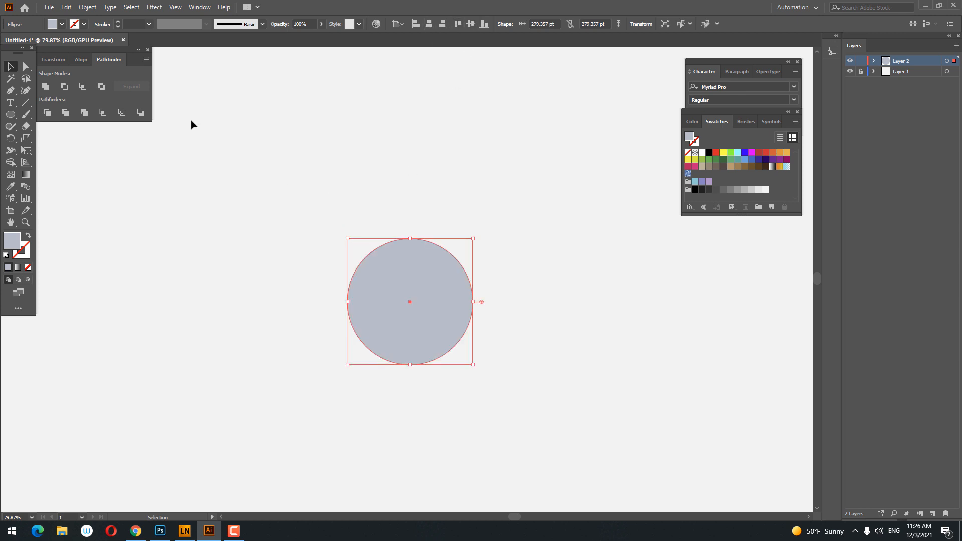
Step: Turn the circle into a ring by swapping its fill and stroke and setting the stroke weight to 50 pt
left_click(29, 237)
left_click_drag(119, 23, 119, 24)
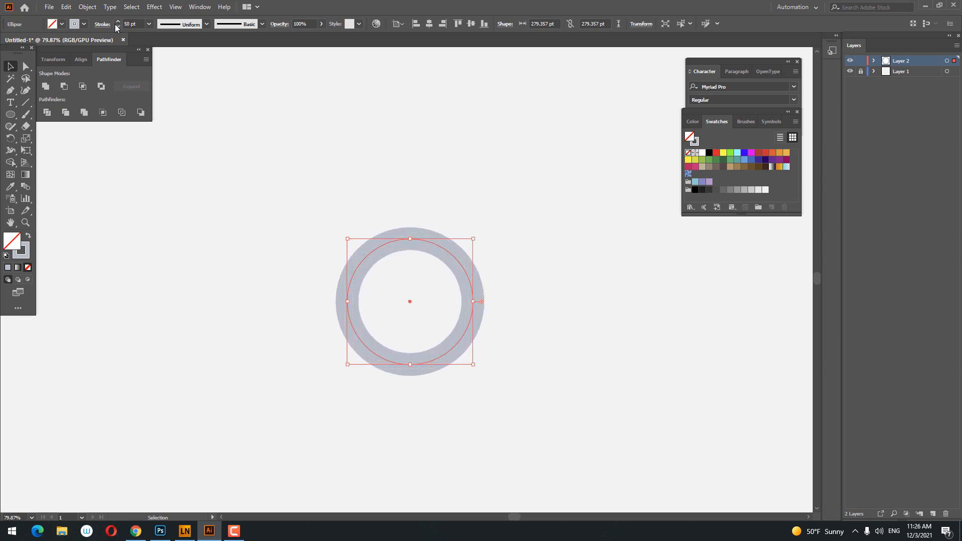
scroll(507, 249, "up", 2)
scroll(437, 244, "down", 3)
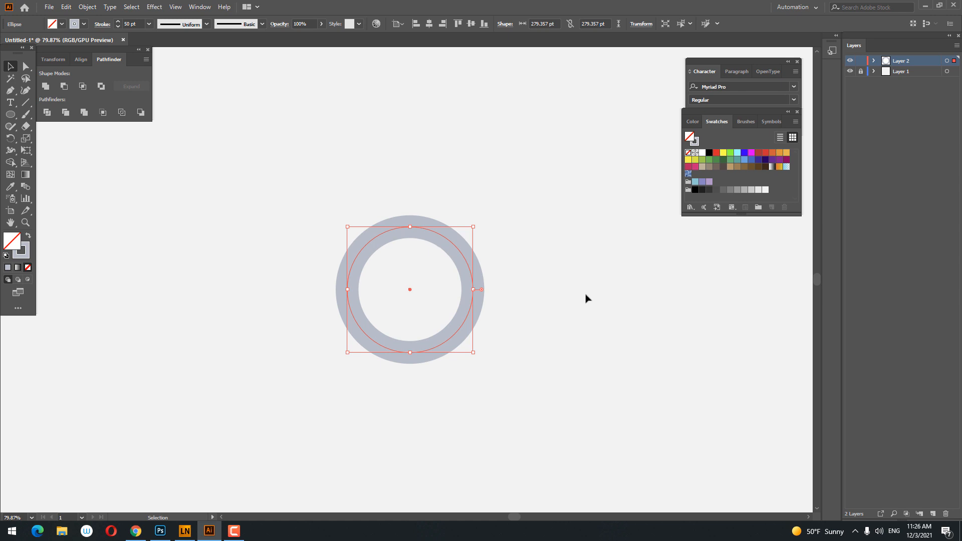
Step: Paste a copy of the ring in front of the original and set its stroke colour to E7EDF2
left_click(66, 7)
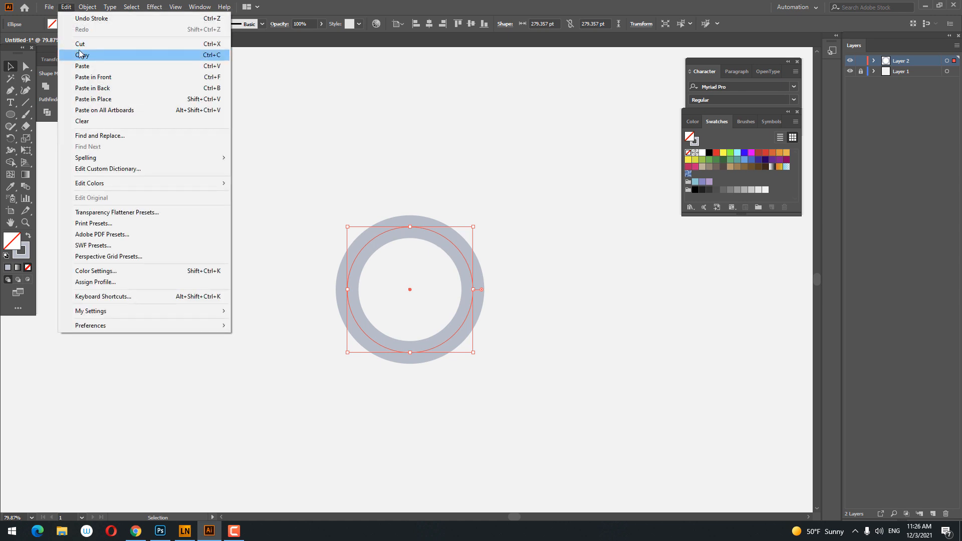
left_click(82, 55)
left_click(66, 7)
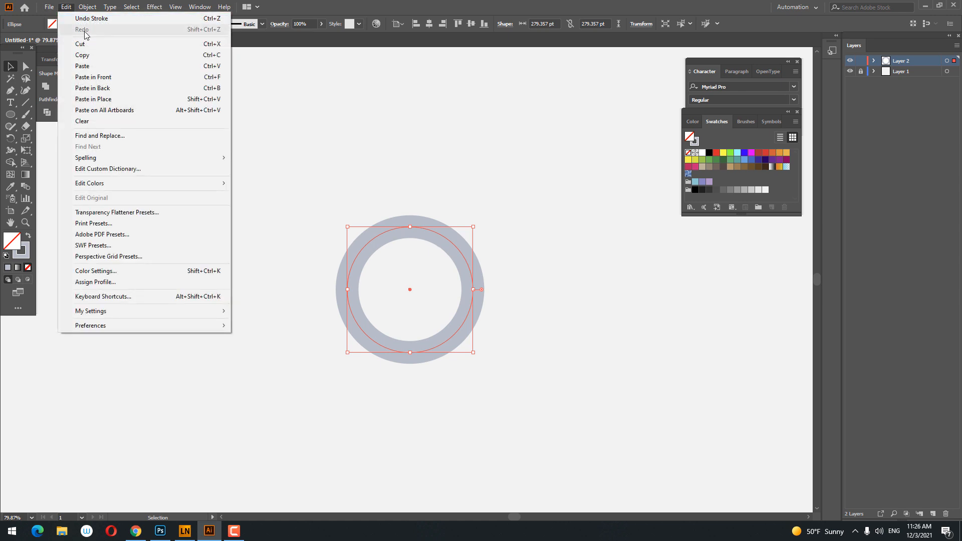
left_click(129, 77)
double_click(26, 252)
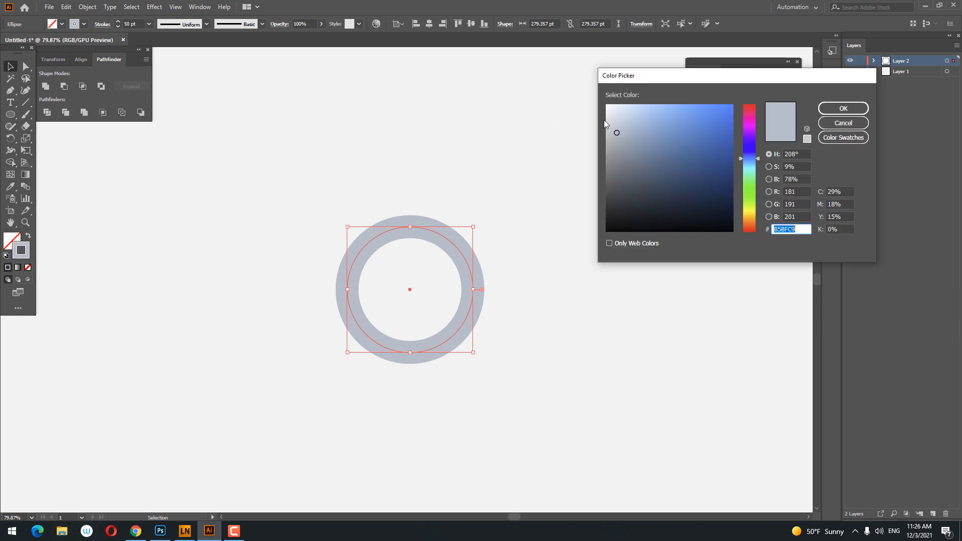
left_click(609, 112)
left_click(843, 108)
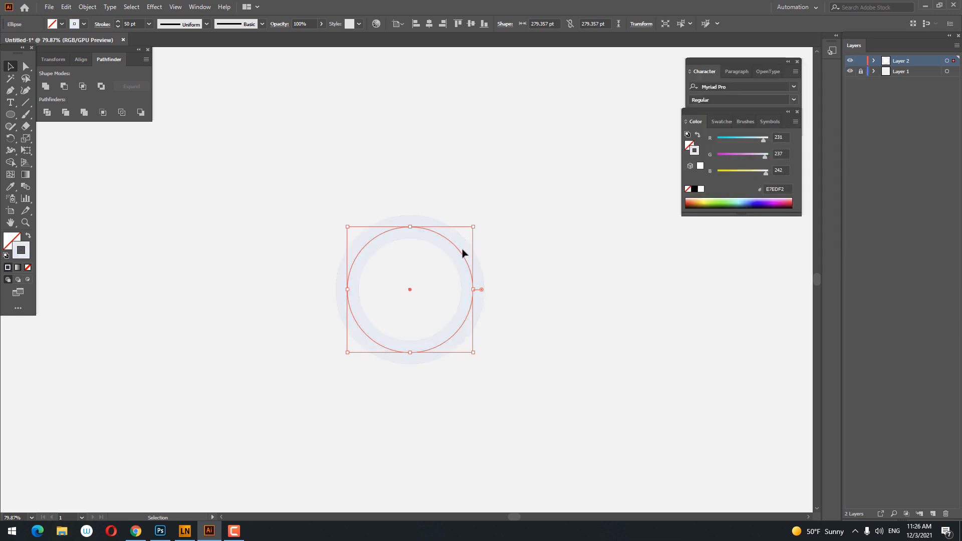
Step: Isolate the light ring and add one anchor point right of its top point and another left of its bottom point
double_click(447, 241)
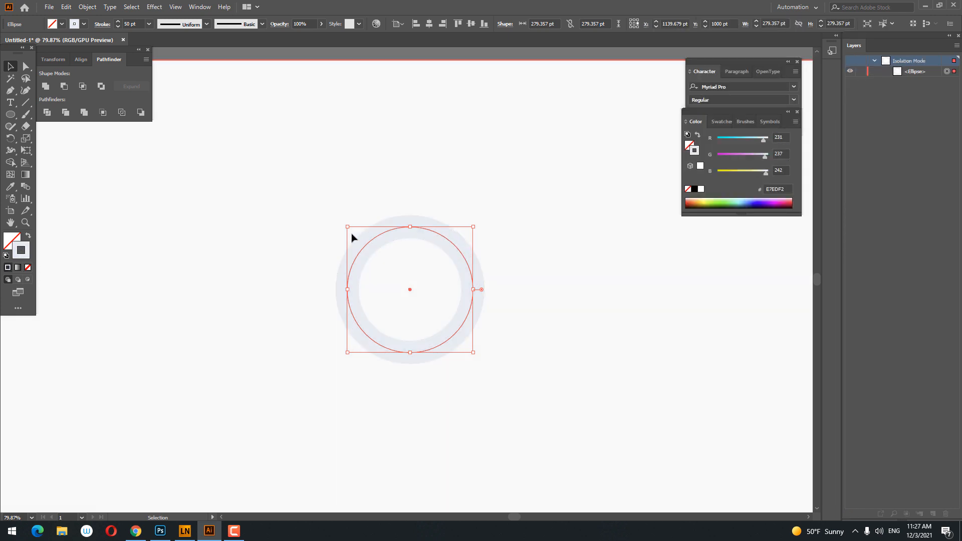
left_click(10, 91)
left_click(437, 233)
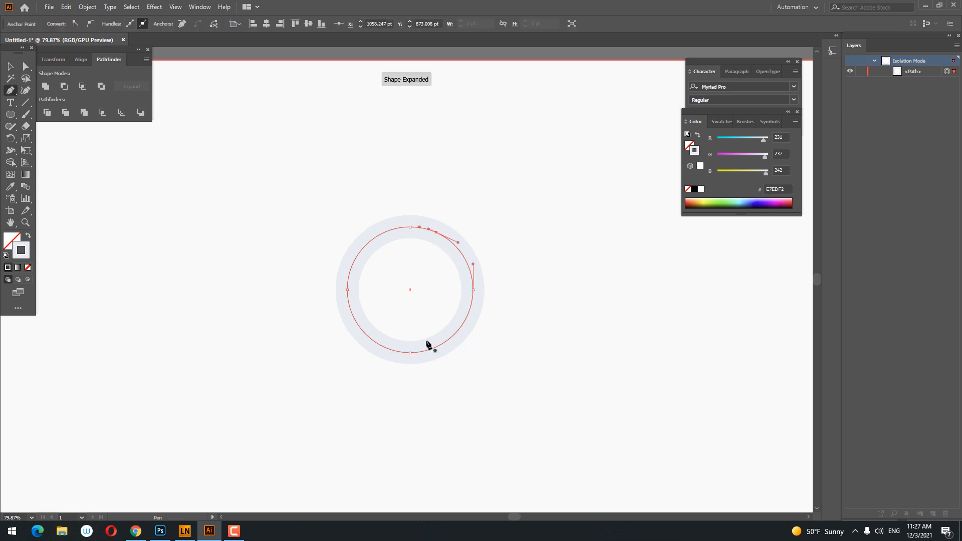
left_click(388, 348)
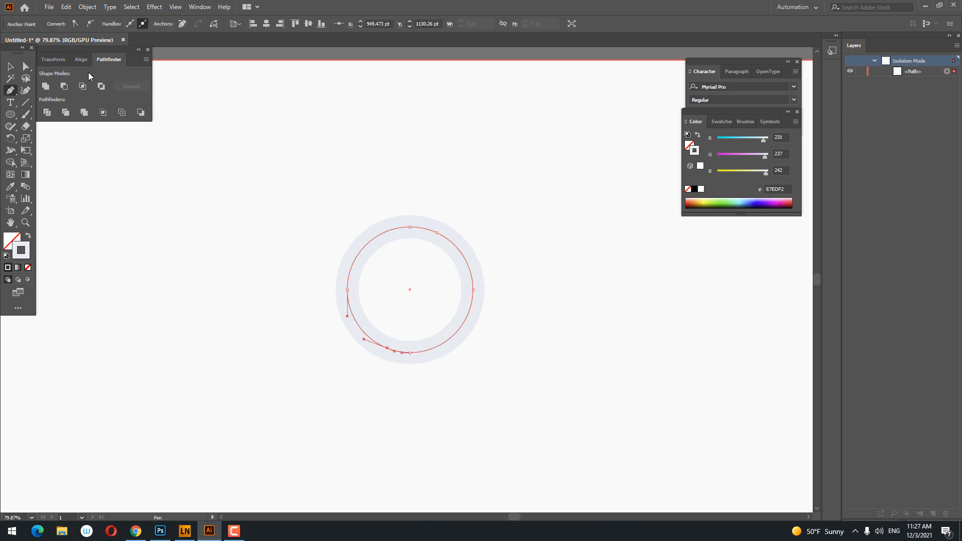
Step: Delete the long right and left arcs of the light ring, keeping only the short top and bottom segments
left_click(28, 67)
left_click_drag(490, 336, 443, 285)
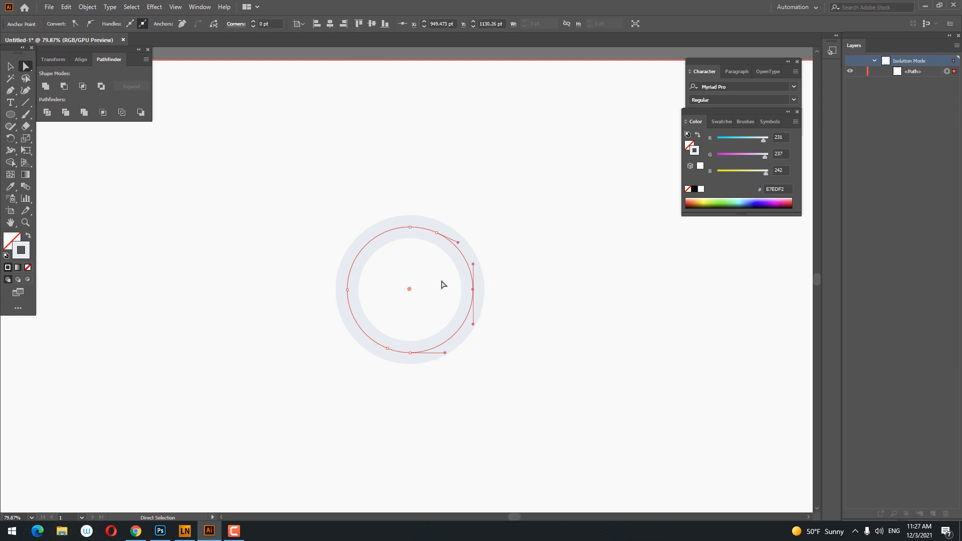
key("Delete")
left_click_drag(391, 304, 300, 265)
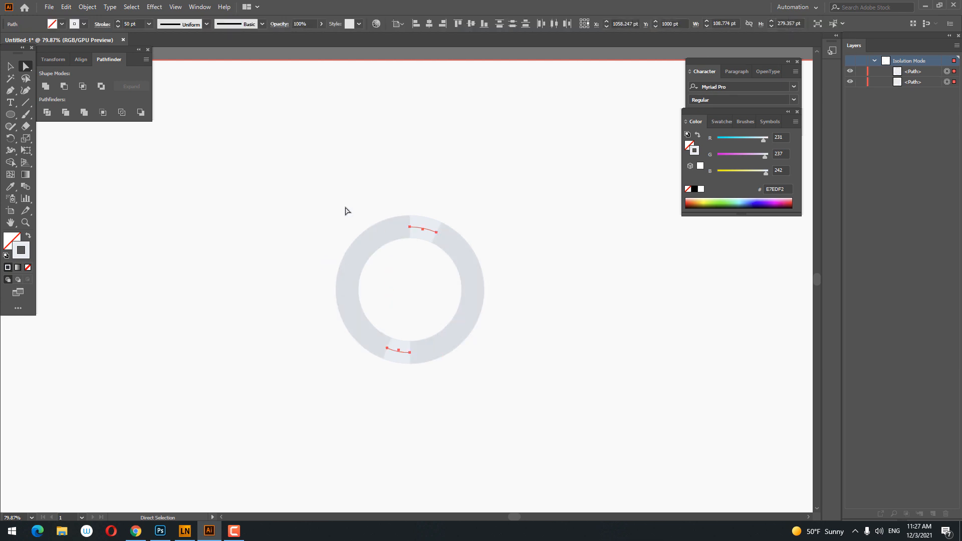
Step: Give the two short light segments round stroke caps and exit isolation mode
left_click(10, 66)
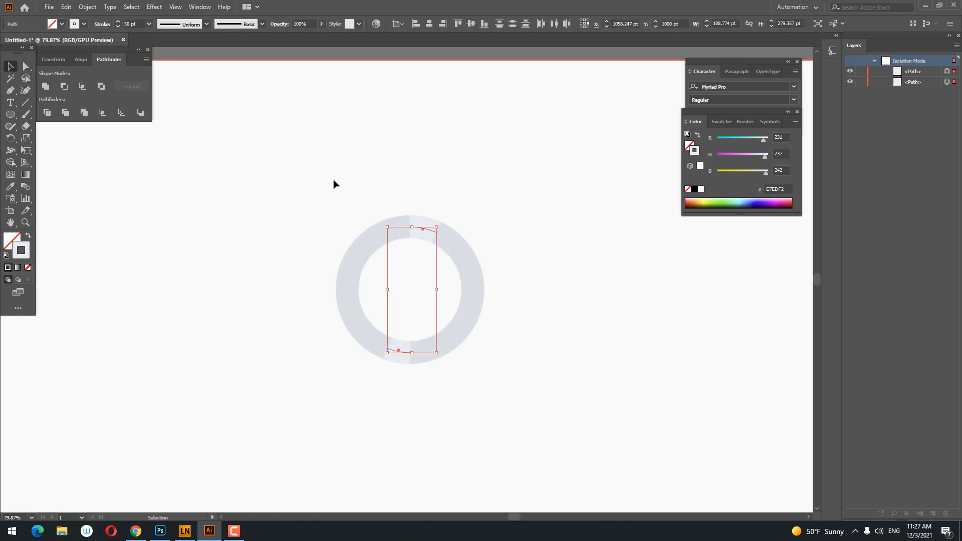
left_click(98, 25)
left_click(50, 49)
key("Escape")
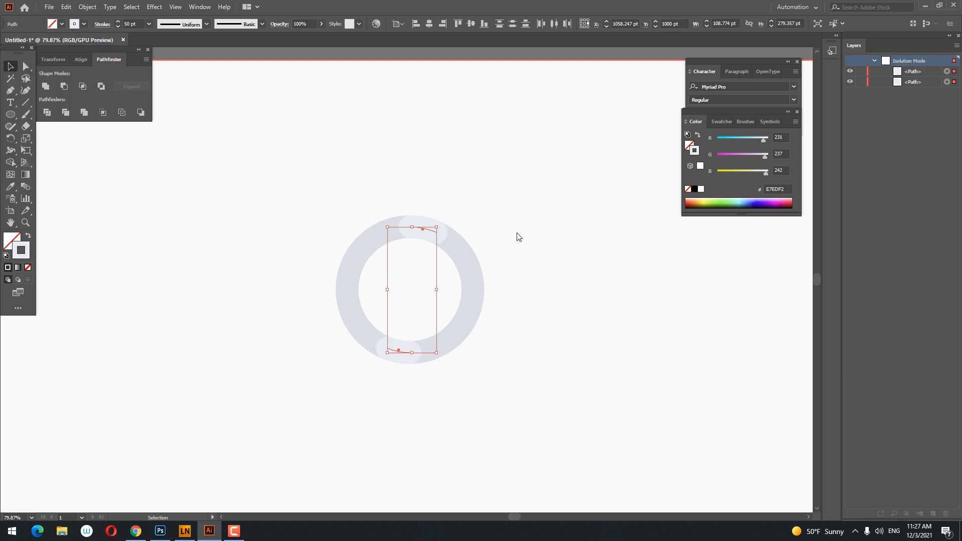
key("Escape")
left_click(522, 383)
left_click_drag(511, 378, 543, 395)
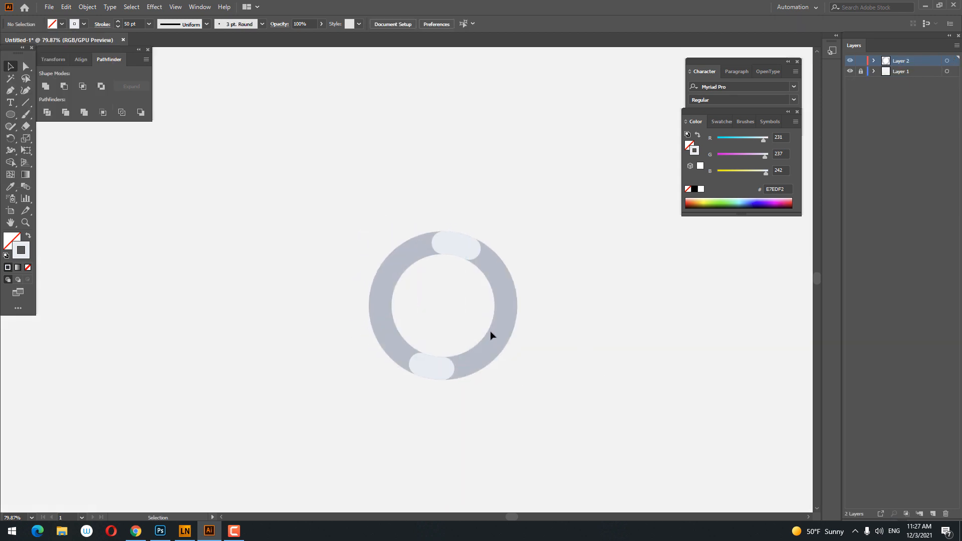
Step: Darken the grey ring by setting its stroke colour to A4B0BA
left_click(500, 340)
left_click(576, 396)
left_click(498, 338)
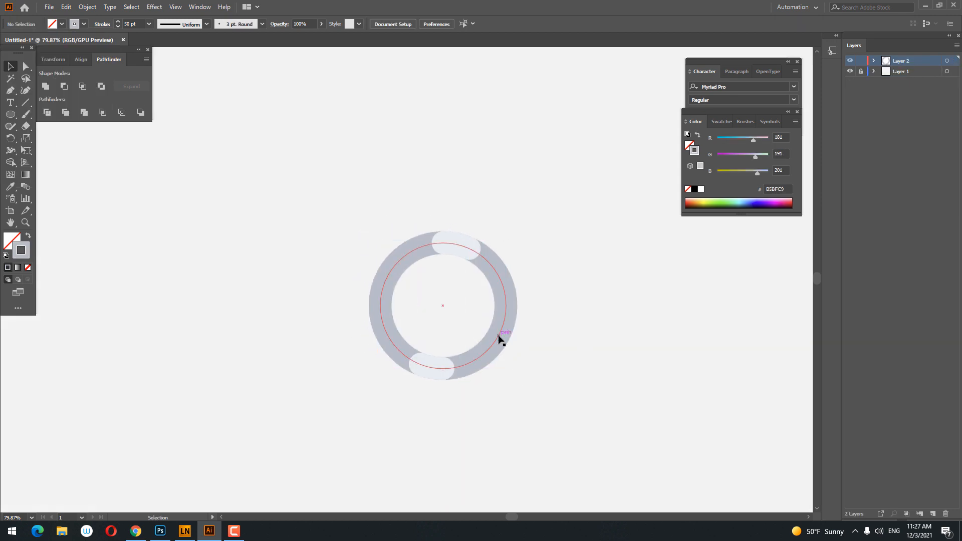
double_click(21, 251)
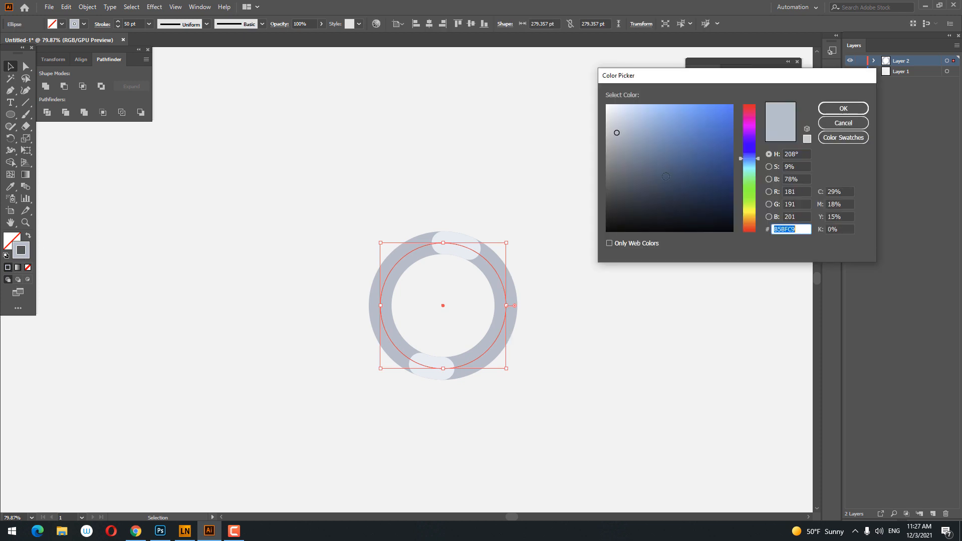
left_click(620, 139)
left_click(843, 109)
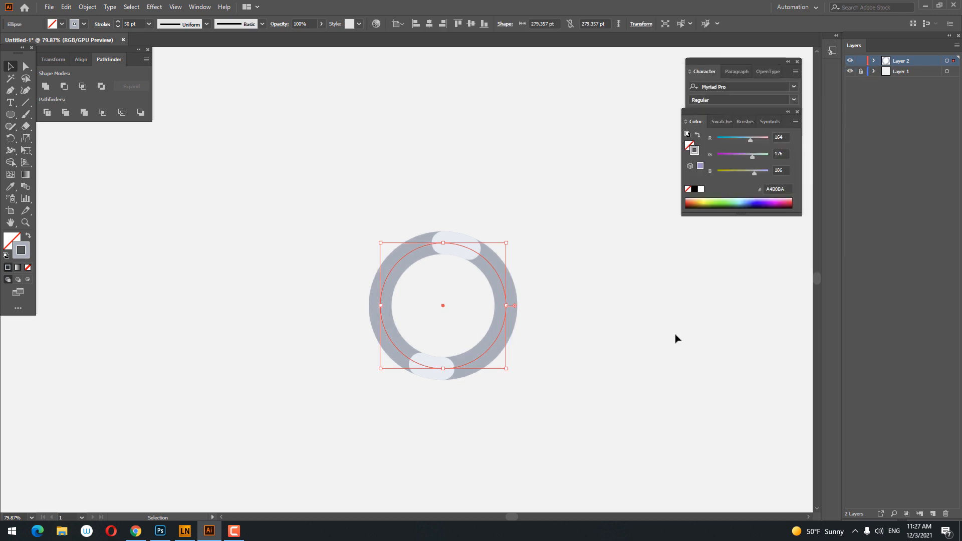
left_click(675, 337)
Step: Expand the fill and stroke of the ring and its two light highlights, and group them
left_click_drag(610, 348, 643, 334)
left_click_drag(600, 393, 439, 237)
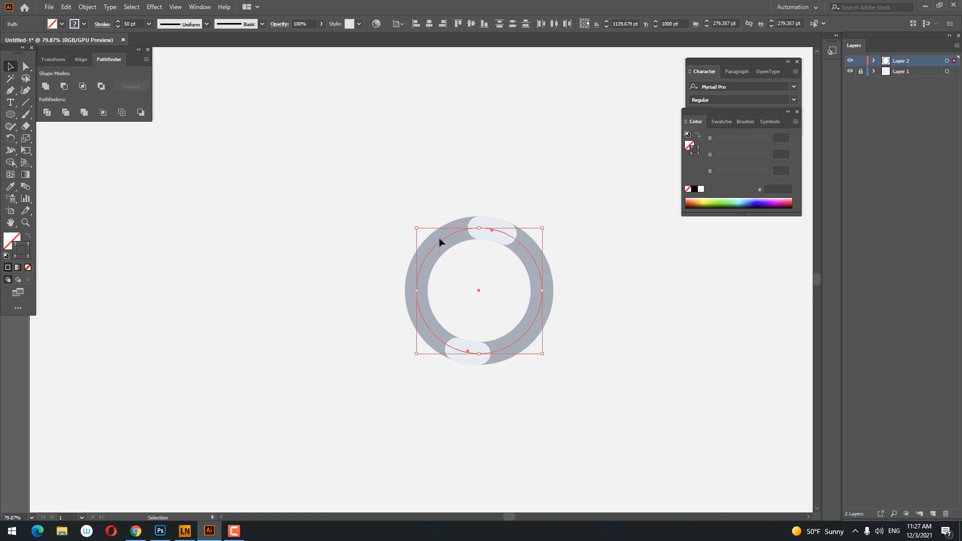
left_click(69, 8)
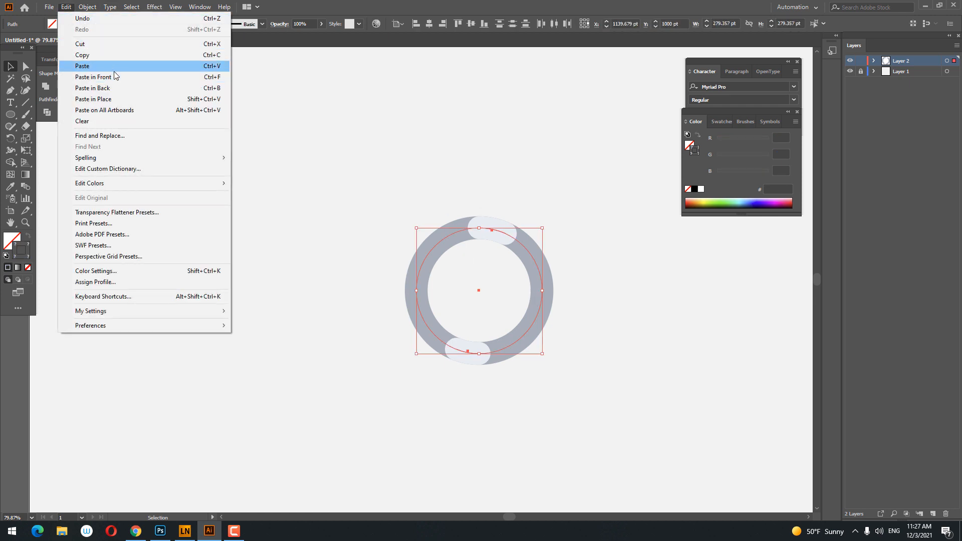
mouse_move(88, 7)
left_click(125, 123)
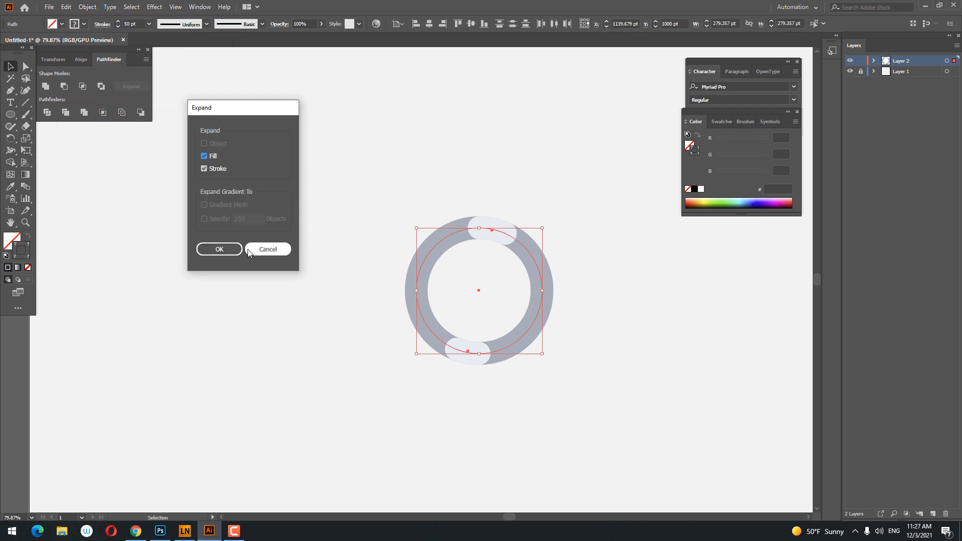
left_click(219, 250)
right_click(435, 256)
left_click(501, 337)
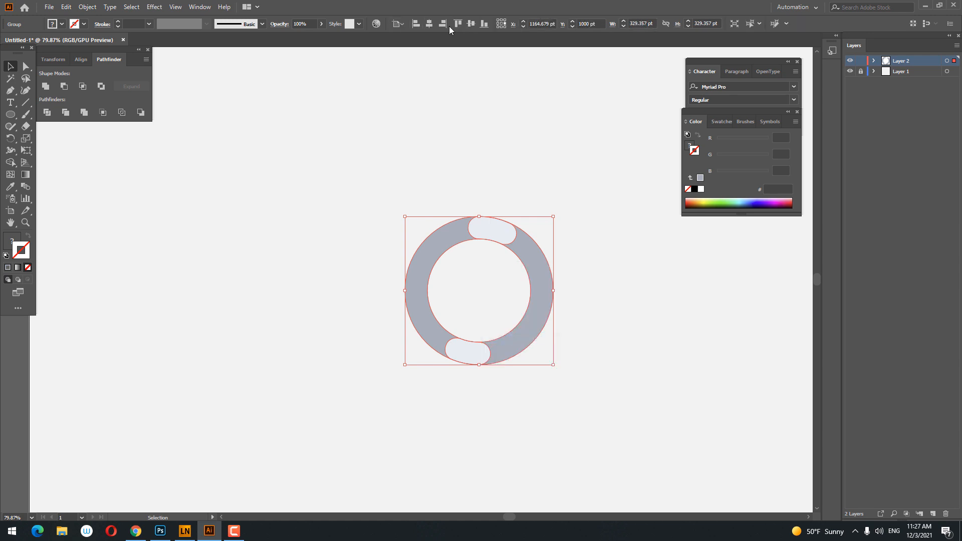
Step: Draw a rectangle about 61 by 119 pt overlapping the ring's left edge and sample the ring's grey for its fill
left_click_drag(10, 114, 38, 120)
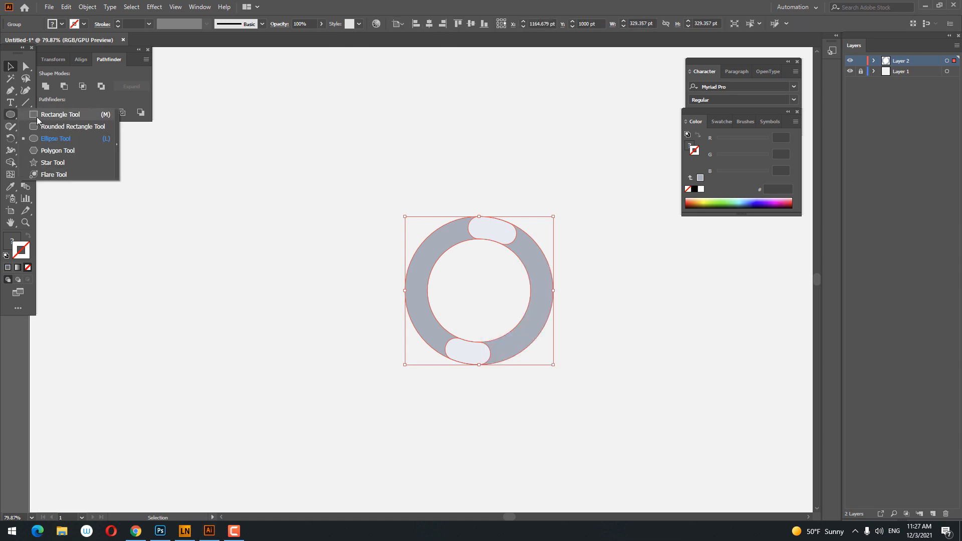
key("m")
left_click_drag(388, 261, 417, 314)
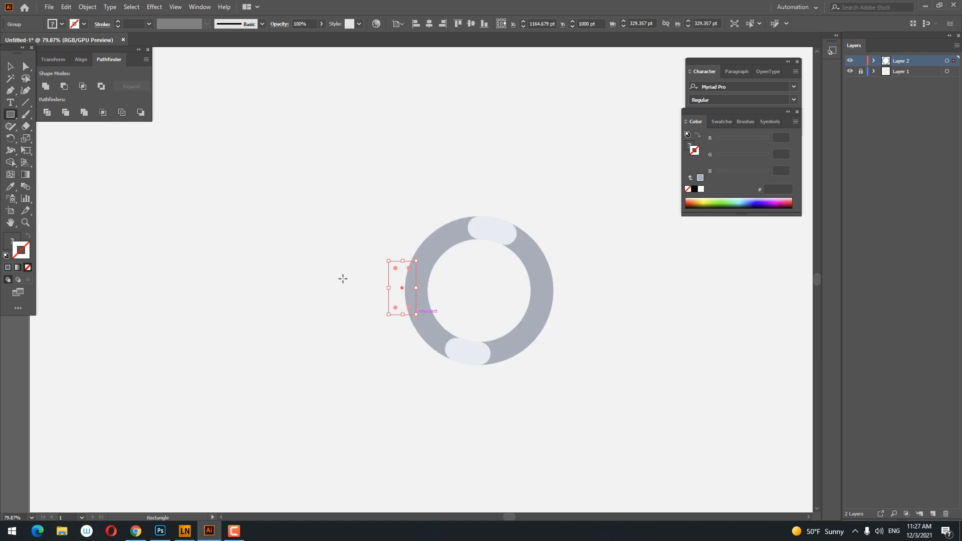
left_click(10, 186)
left_click(437, 247)
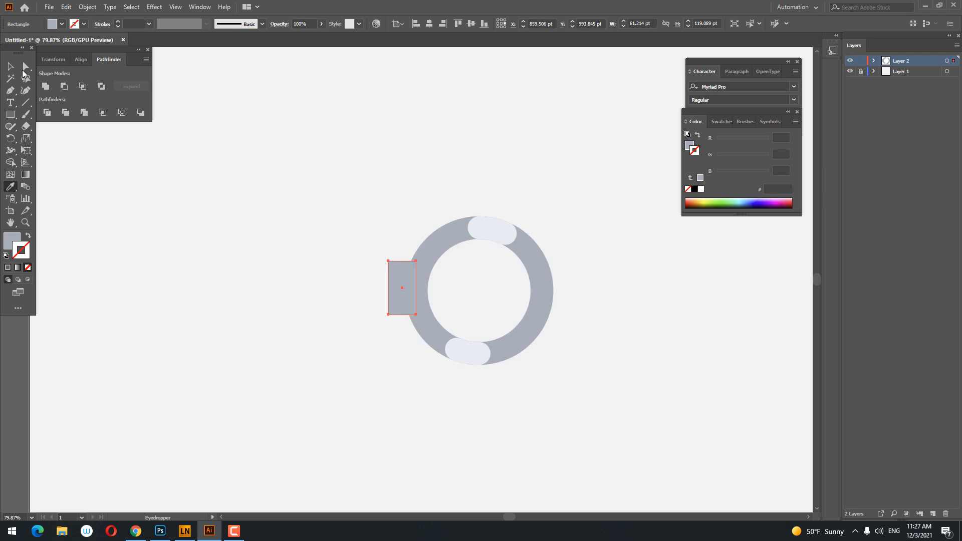
Step: Round the rectangle's corners fully and align it and the ring group on their vertical centres
left_click(24, 69)
left_click_drag(396, 270, 408, 355)
key("v")
left_click_drag(583, 393, 326, 156)
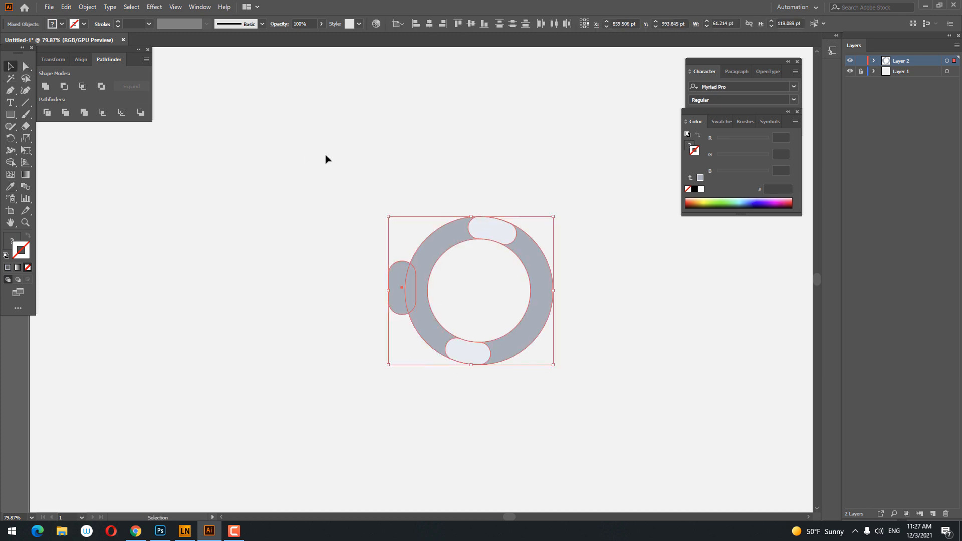
left_click(470, 24)
Step: Set the rounded rectangle's fill colour to the darker grey 89949B
left_click(489, 325)
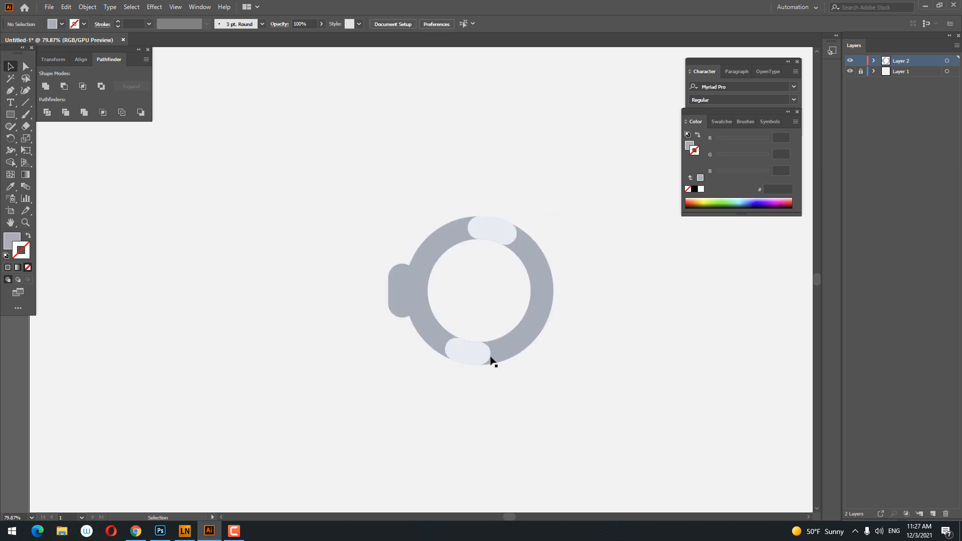
left_click(405, 299)
double_click(10, 239)
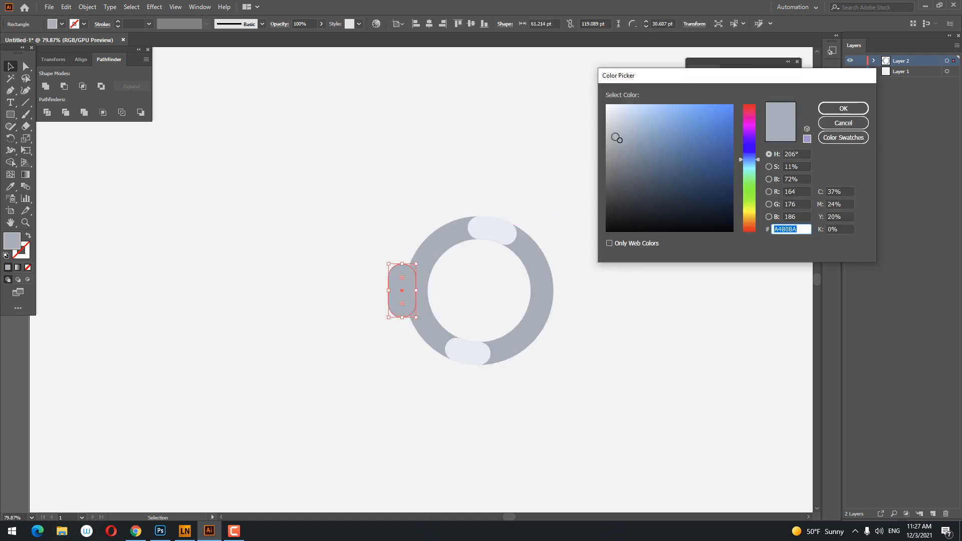
left_click_drag(615, 137, 620, 153)
left_click(843, 109)
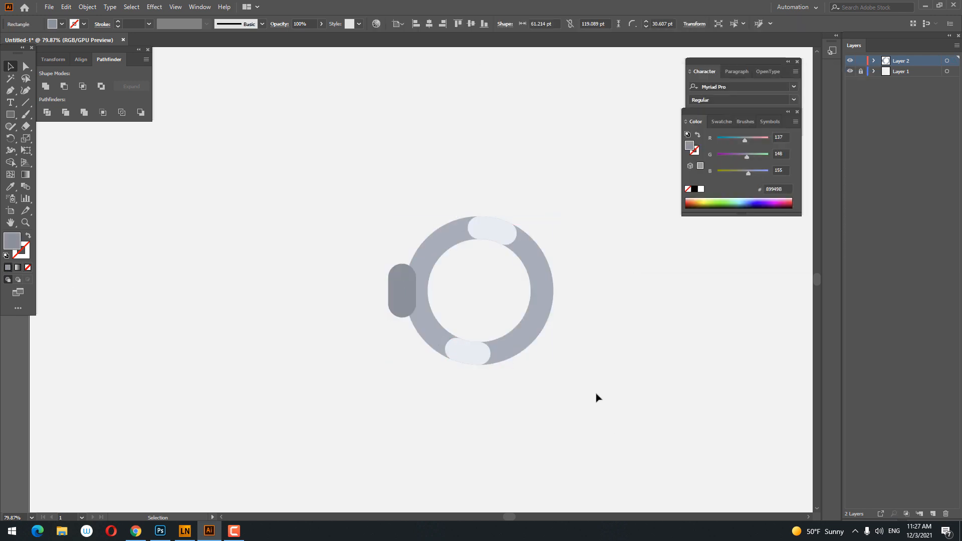
left_click_drag(610, 400, 294, 225)
left_click_drag(537, 334, 571, 329)
left_click(506, 331)
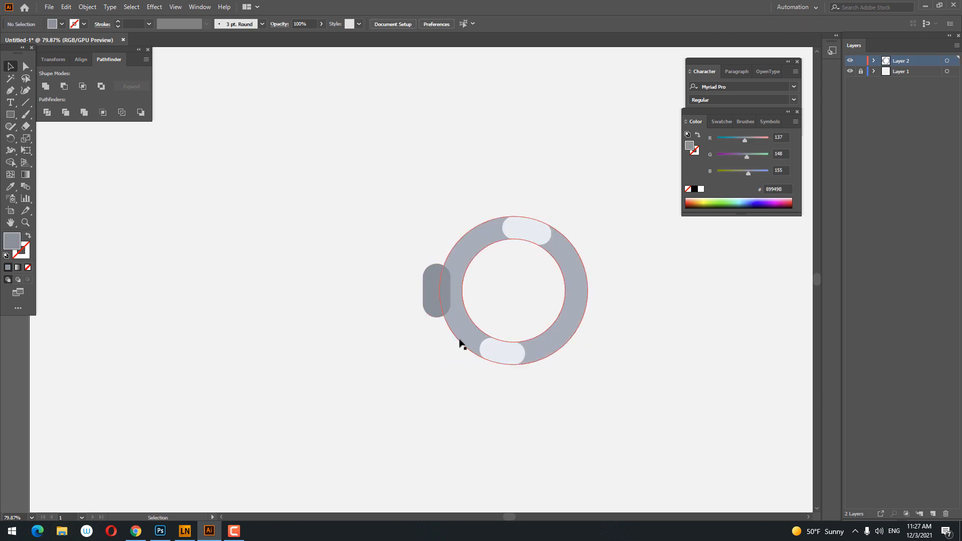
Step: Offset the path of the dark rounded rectangle outward by 10 pt with miter joins
left_click(444, 298)
key("z")
left_click(480, 289)
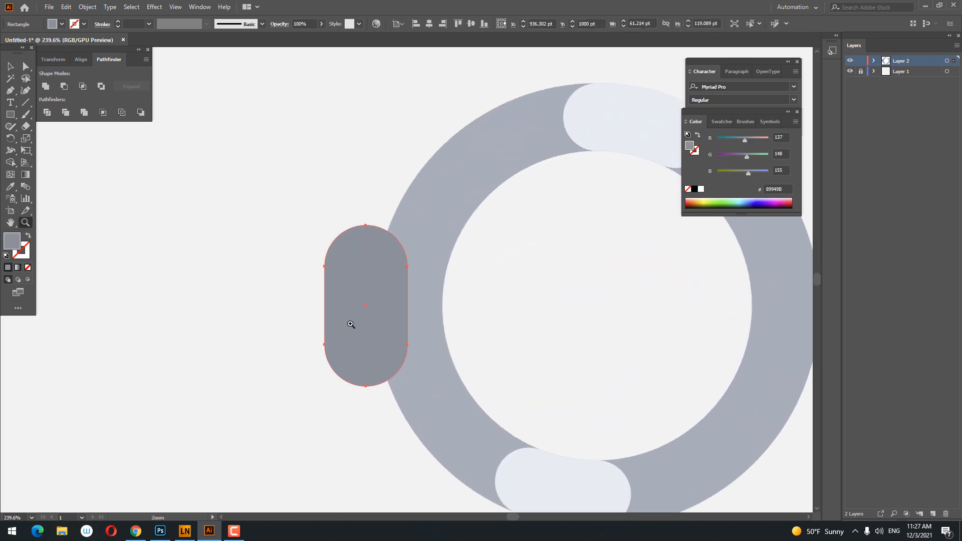
left_click(10, 66)
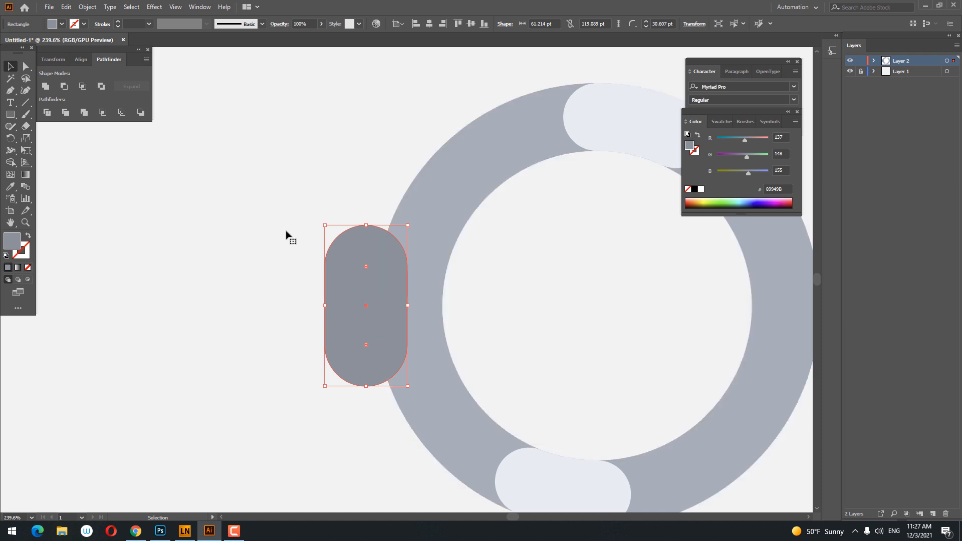
left_click(102, 7)
mouse_move(88, 7)
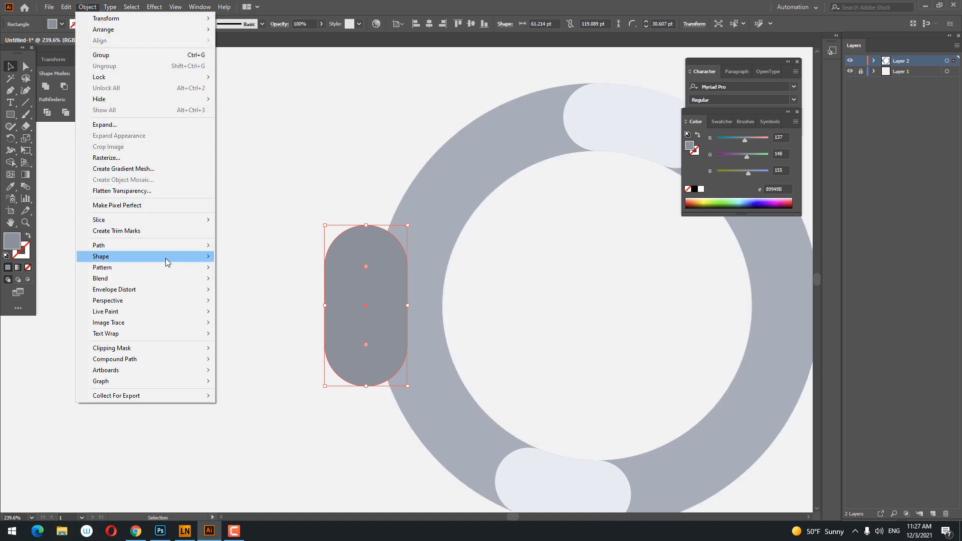
mouse_move(164, 246)
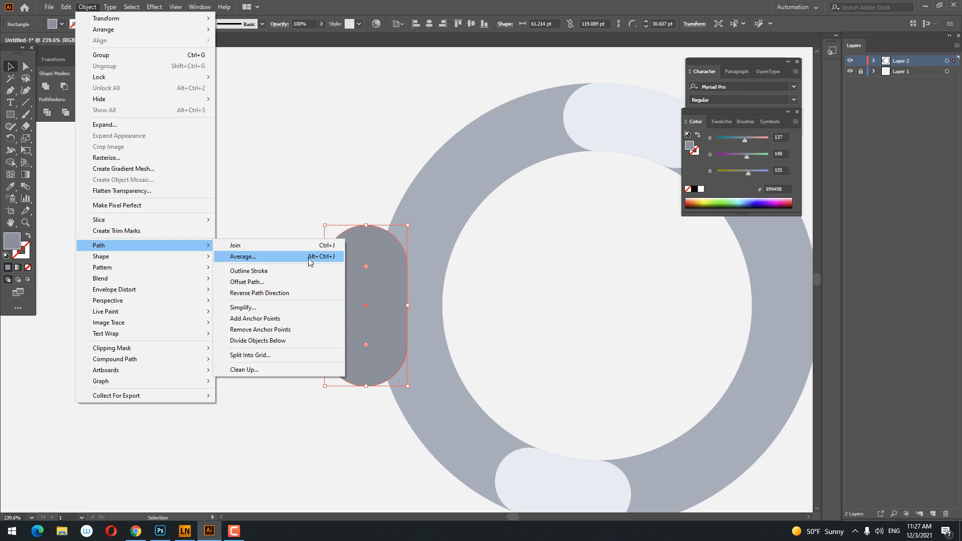
left_click(296, 281)
left_click(560, 249)
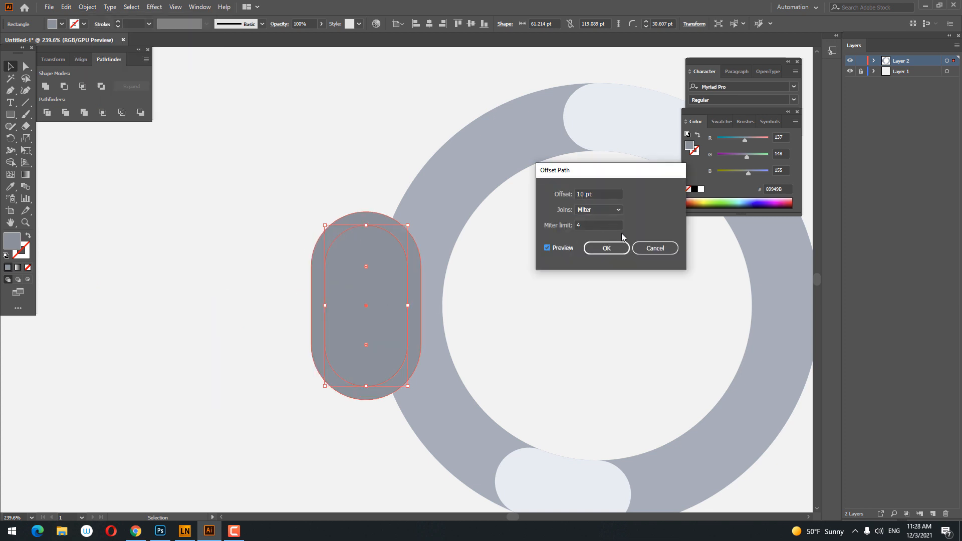
left_click(618, 248)
Step: Set the enlarged offset shape's fill to the darker grey 737E84
double_click(10, 241)
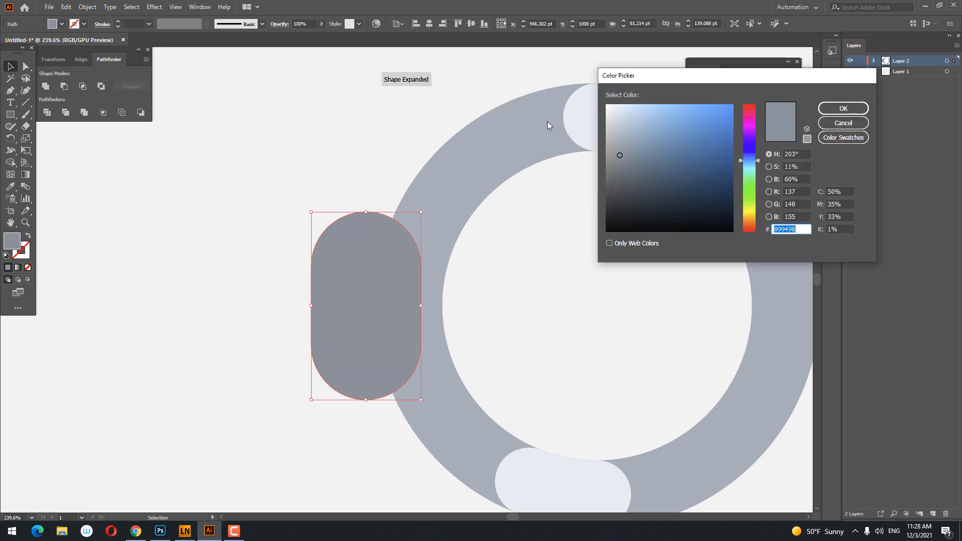
left_click_drag(620, 156, 621, 166)
left_click(843, 108)
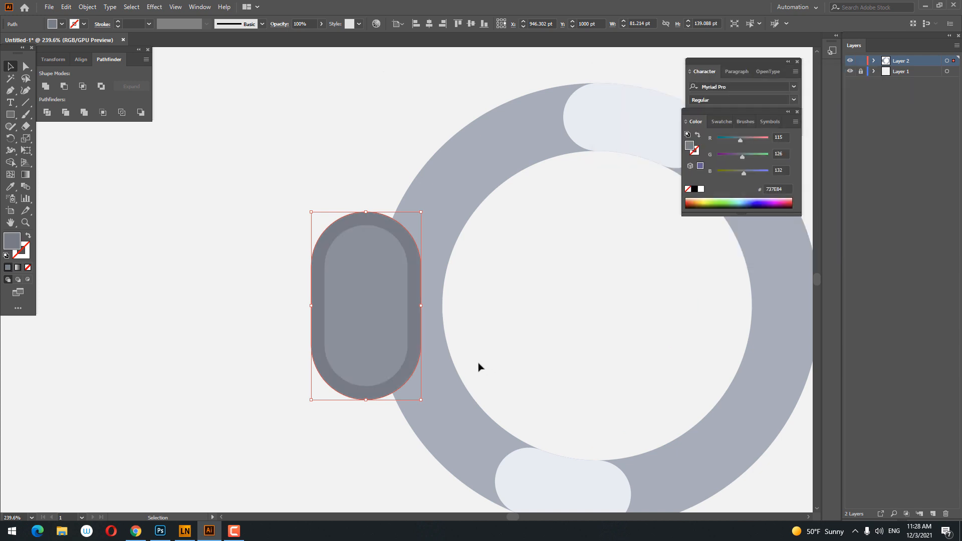
Step: Nudge the darker offset shape 6 pt down and 1 pt to the right
key("Down")
key("Down")
key("Down")
key("Down")
key("Down")
key("Down")
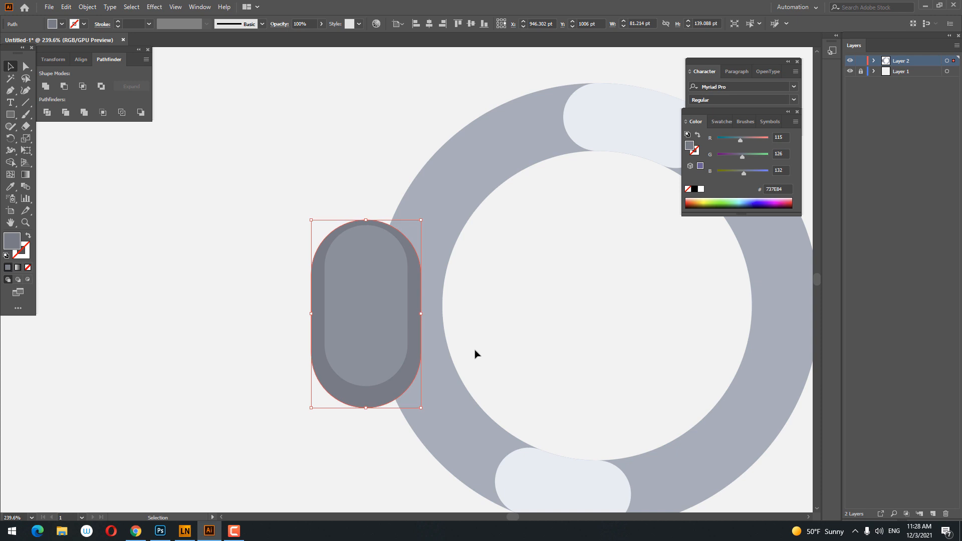
key("Right")
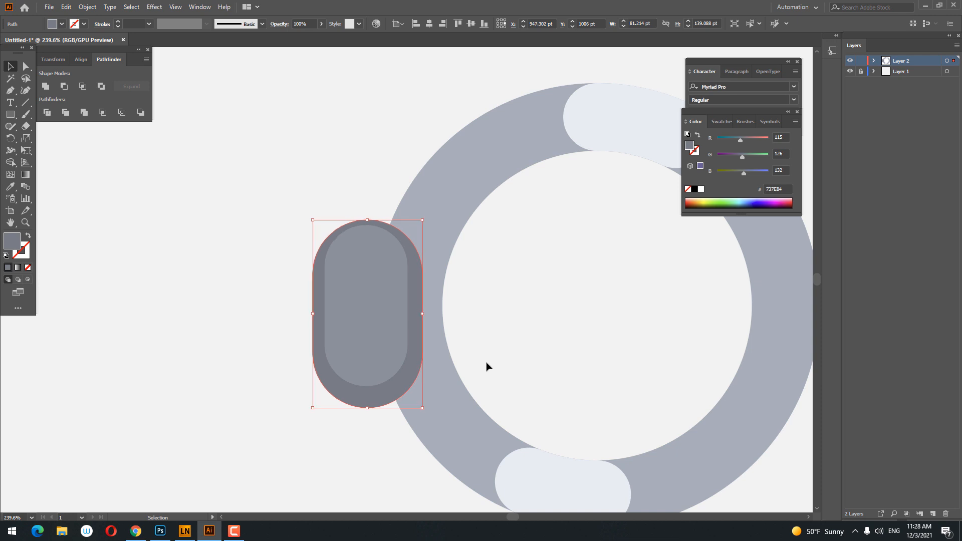
Step: Ungroup the ring and its two light highlights
left_click(418, 334, "shift")
right_click(471, 228)
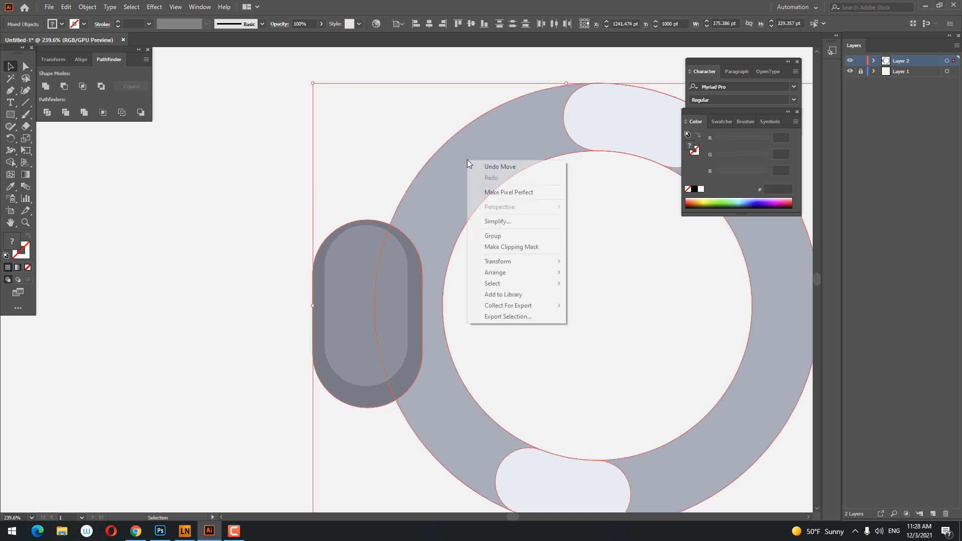
left_click(515, 212)
left_click(494, 155)
right_click(494, 153)
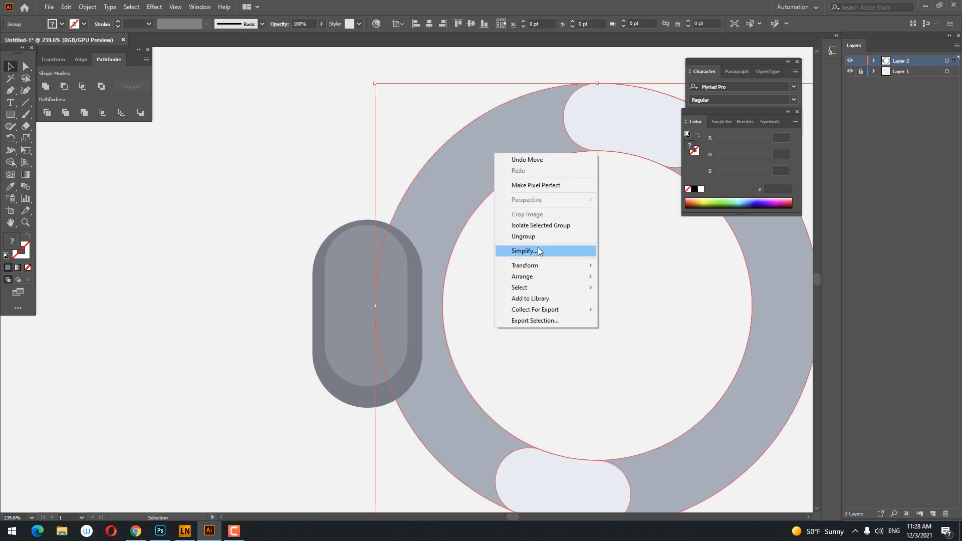
left_click(523, 236)
left_click(499, 332)
Step: Send the ring and the darker offset shape to the back together and split them with Pathfinder Divide
left_click_drag(415, 312, 415, 308)
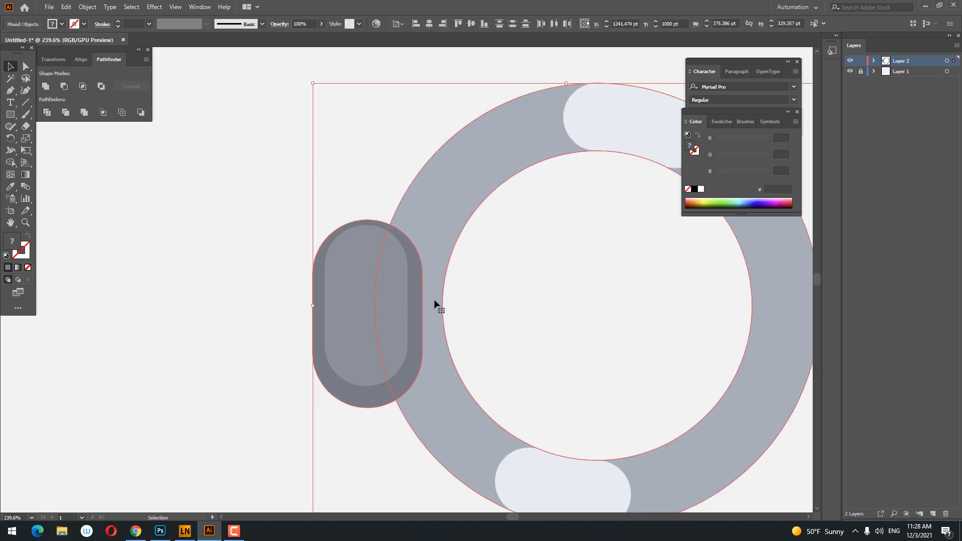
right_click(433, 299)
mouse_move(487, 413)
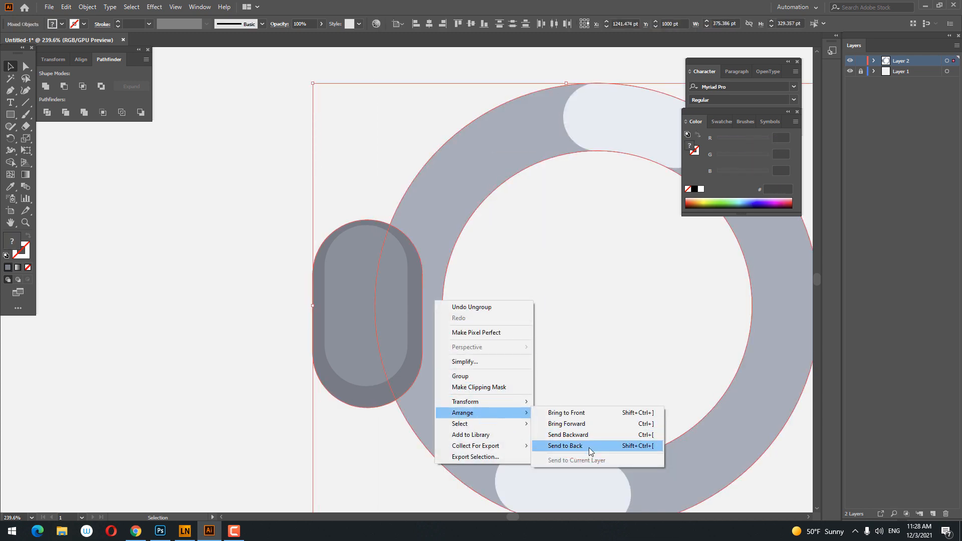
left_click(565, 445)
left_click_drag(542, 345, 417, 300)
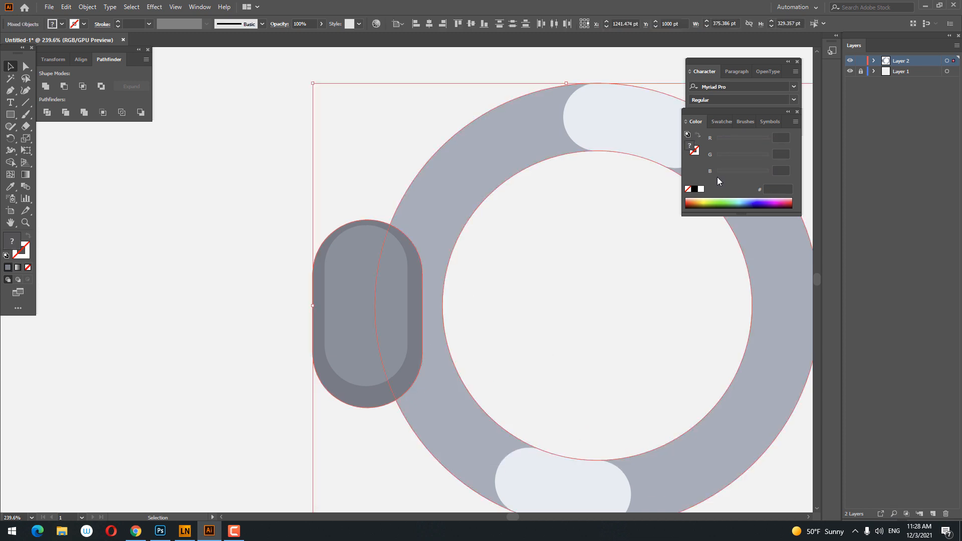
left_click(41, 111)
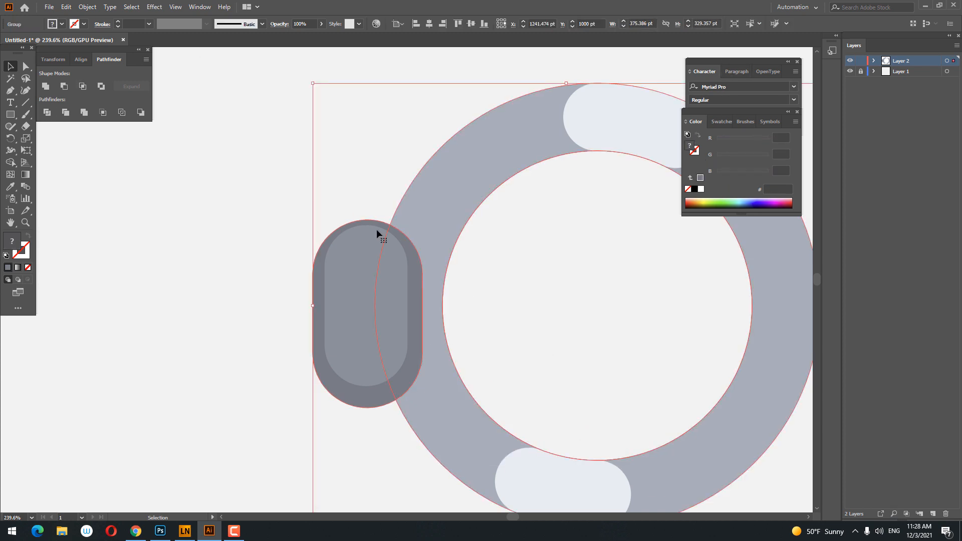
Step: Isolate the divided group and delete the piece of the darker shape lying outside the ring
double_click(416, 280)
left_click(343, 264)
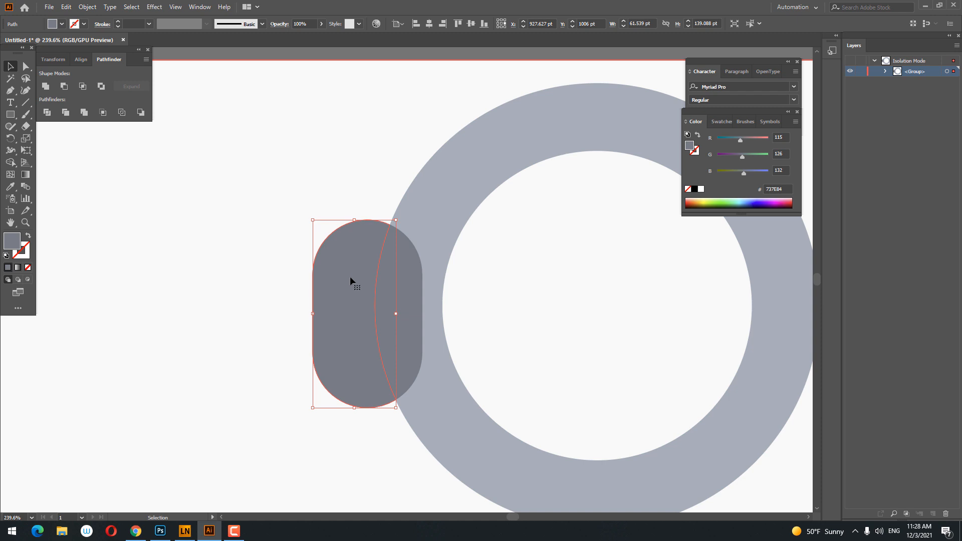
key("Delete")
double_click(513, 313)
Step: Draw a rectangle about 27 by 36 pt on the upper part of the rounded piece and sample the ring's grey for its fill
key("z")
left_click_drag(506, 273, 356, 301)
left_click_drag(439, 277, 386, 279)
left_click_drag(328, 292, 414, 292)
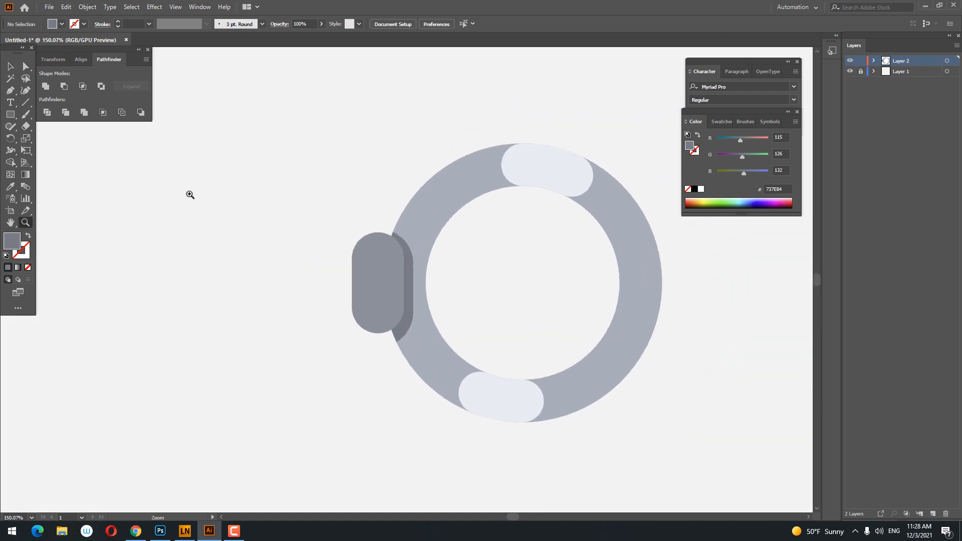
left_click(10, 114)
left_click_drag(367, 246, 390, 277)
left_click(10, 186)
left_click(485, 183)
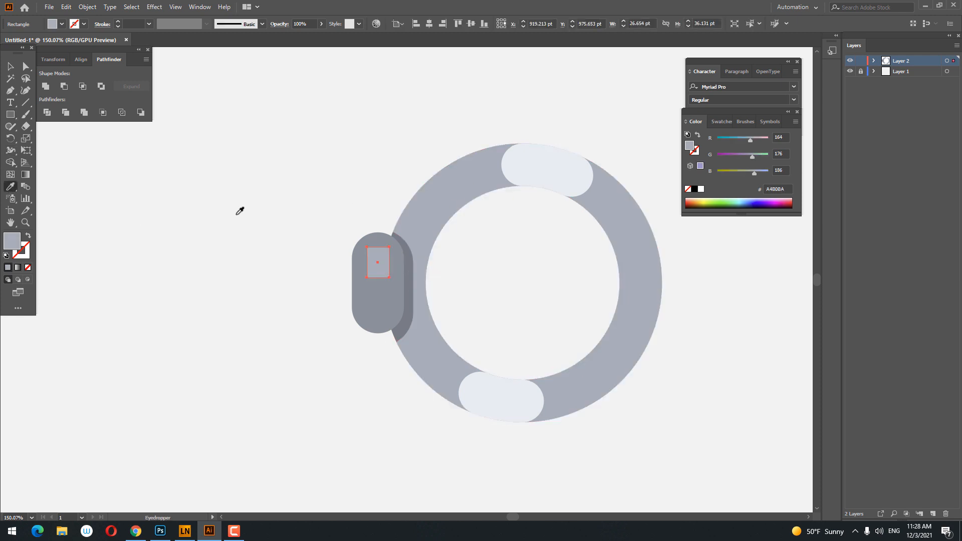
Step: Round the small rectangle's corners fully and shift it slightly left within the rounded piece
left_click(25, 67)
left_click_drag(376, 253, 376, 327)
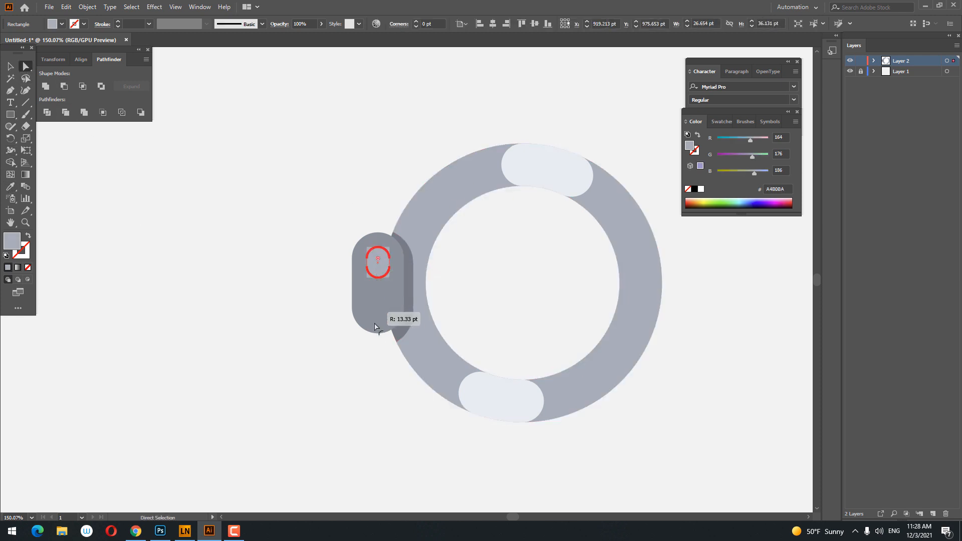
key("z")
left_click_drag(376, 272, 417, 290)
key("v")
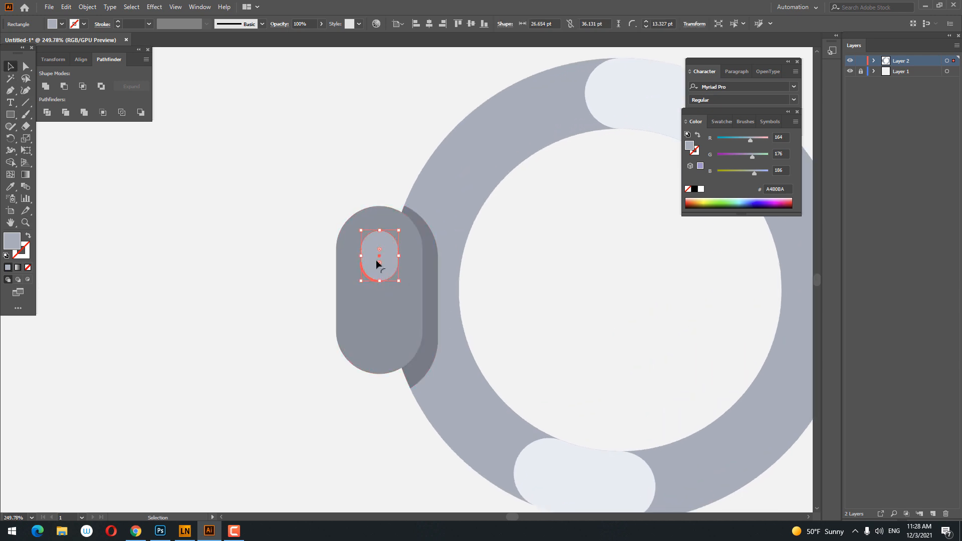
left_click_drag(375, 260, 155, 279)
Step: Convert the small highlight and the rounded piece beneath it into plain paths with Pathfinder Unite
left_click(49, 89)
left_click(241, 185)
key("z")
left_click_drag(439, 258, 546, 320)
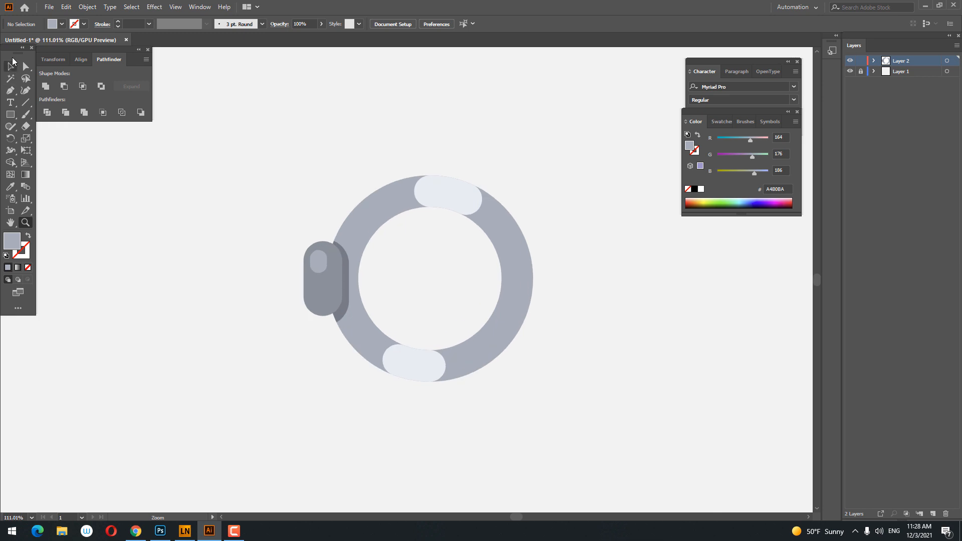
left_click(11, 67)
left_click(311, 301)
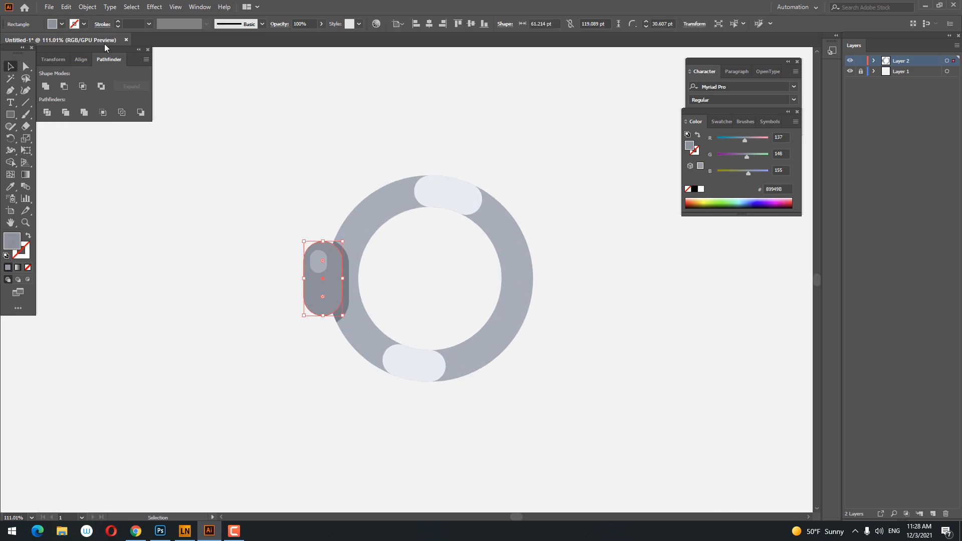
left_click(47, 88)
Step: Offset the rounded piece's path by -5 pt and fill the new inner shape with the dark grey sampled from the shadow on the ring
key("z")
left_click_drag(322, 239, 393, 284)
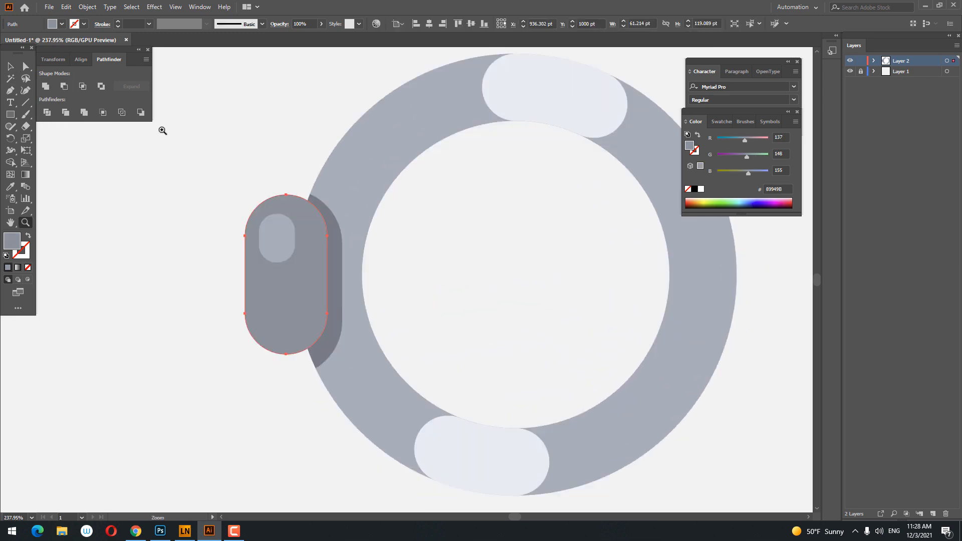
left_click(81, 7)
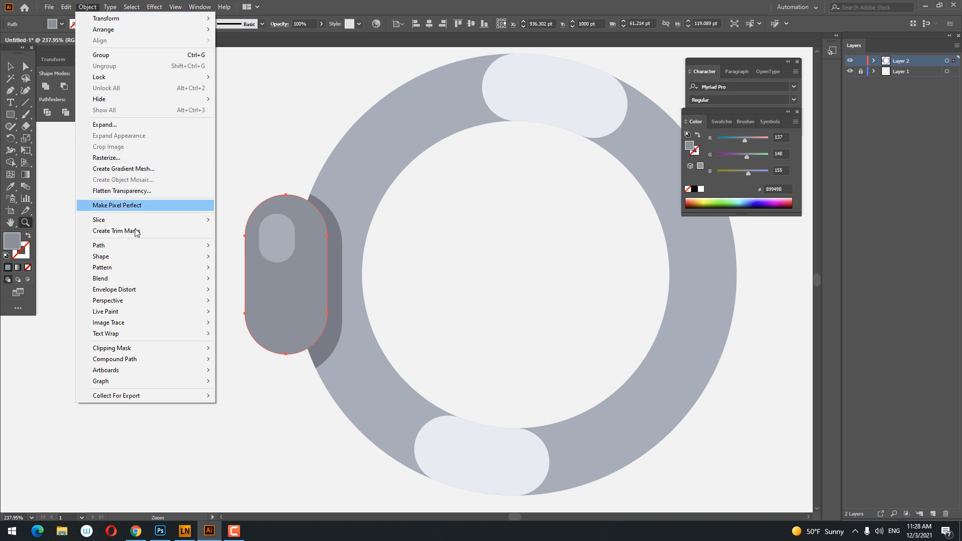
mouse_move(125, 245)
left_click(290, 279)
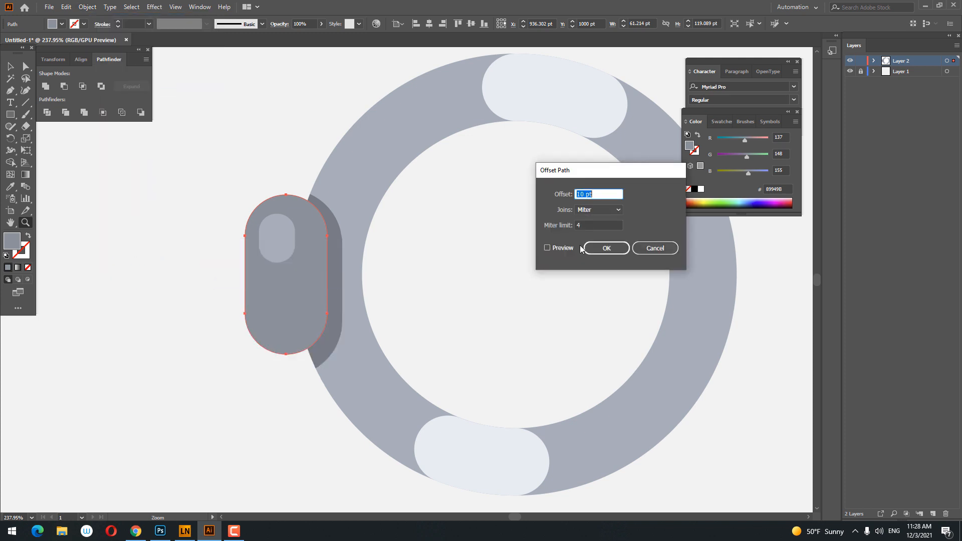
left_click(551, 248)
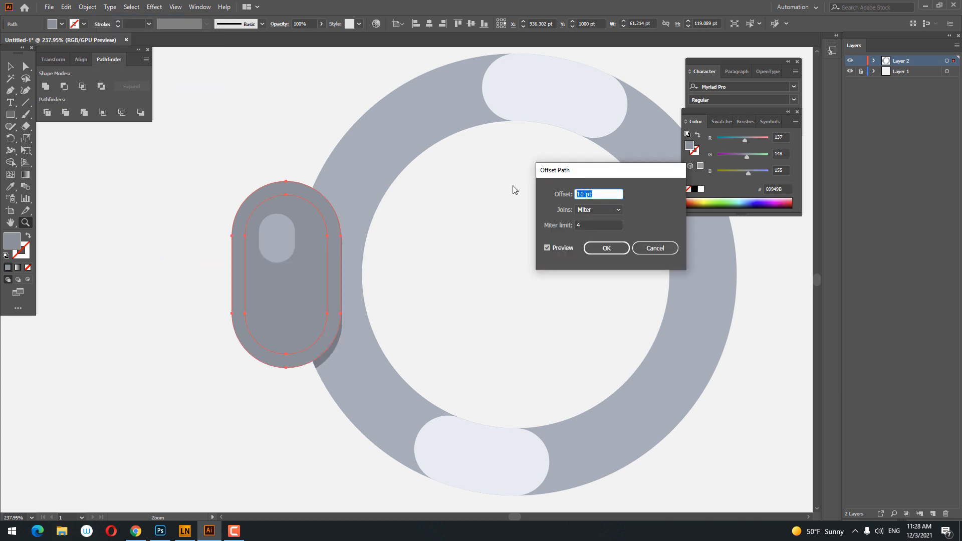
type("-5")
left_click(558, 249)
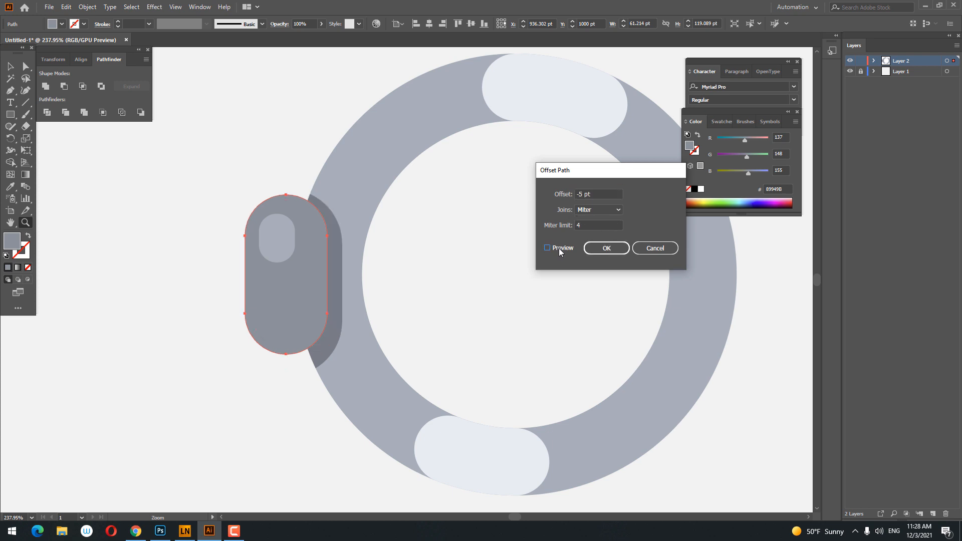
left_click(547, 247)
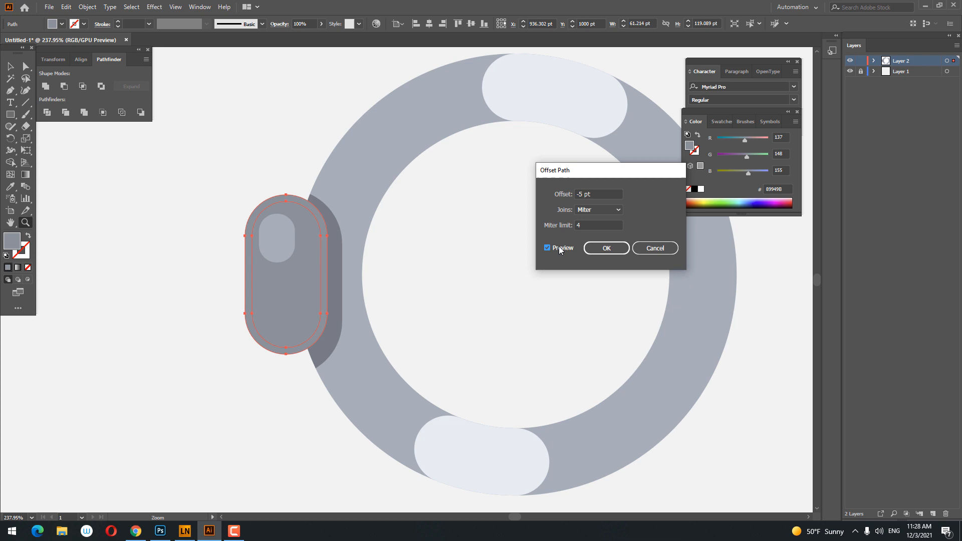
left_click(607, 248)
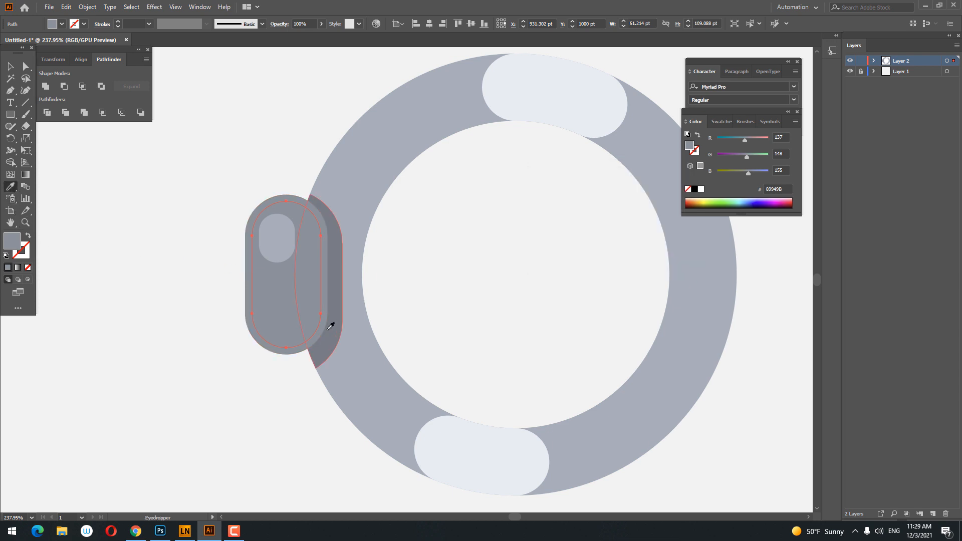
left_click(337, 329)
left_click(11, 66)
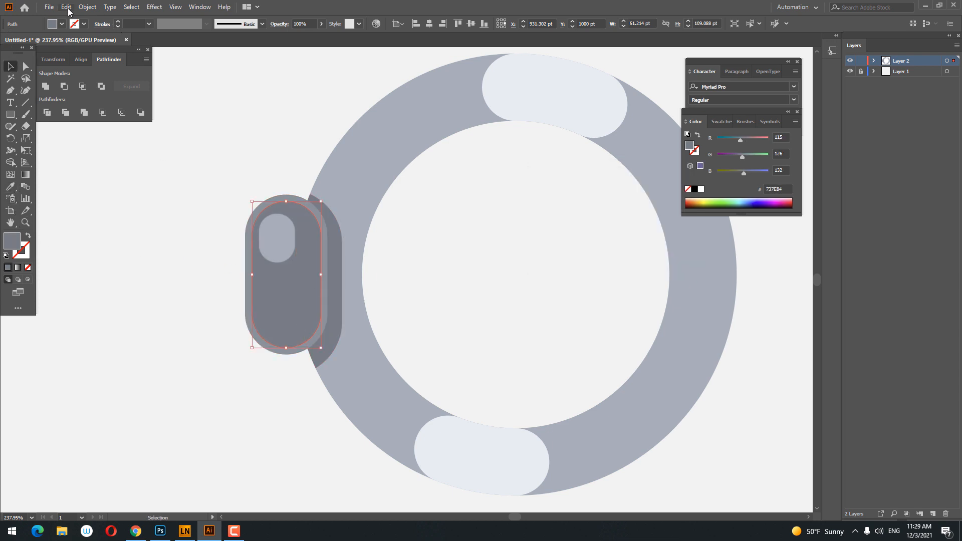
left_click(66, 7)
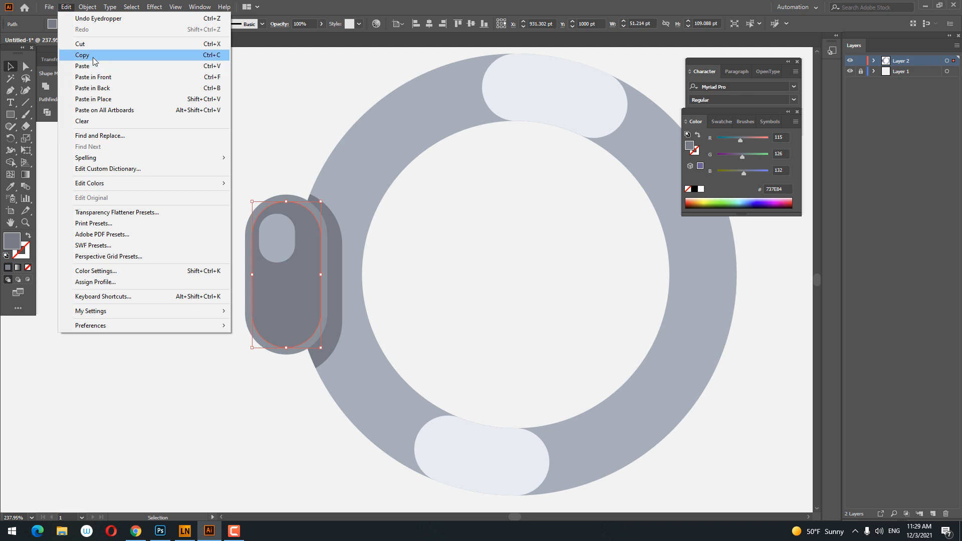
left_click(82, 55)
left_click(66, 7)
left_click(93, 77)
mouse_move(287, 295)
left_mouse_down()
mouse_move(294, 303)
mouse_move(296, 293)
left_mouse_up()
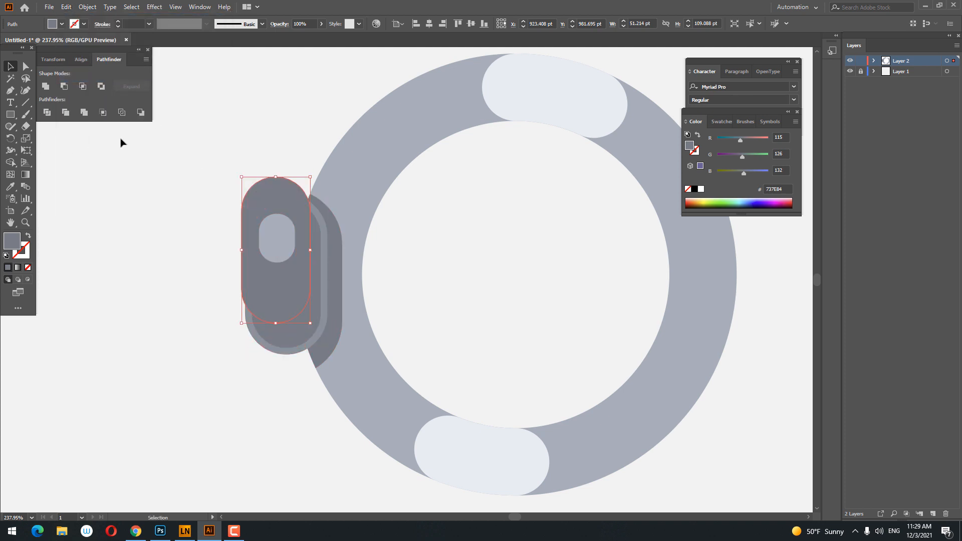
key("Delete")
Step: Draw an ellipse about 71 by 112 pt over the upper part of the rounded piece, extending beyond its left edge
left_click(11, 103)
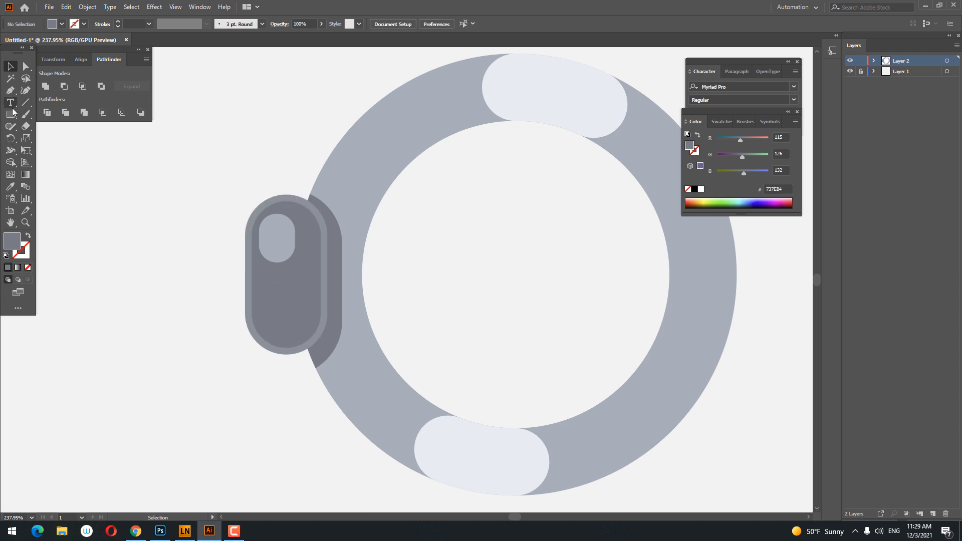
left_click(12, 115)
left_click(50, 139)
left_click_drag(225, 168, 320, 316)
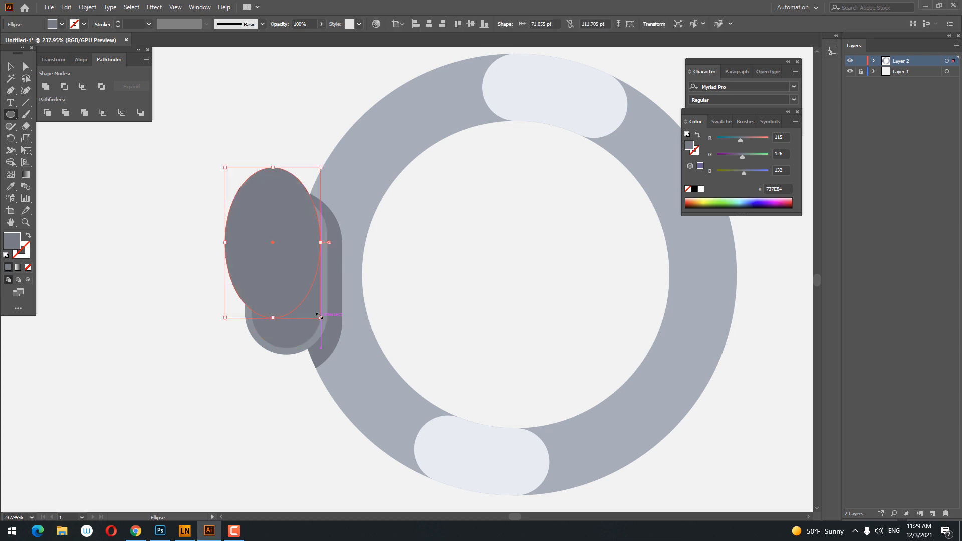
Step: Place the ellipse and inner dark shape behind the small highlight, and send the rounded piece, ring and its shadow to the back
left_click(11, 66)
left_click(293, 336, "shift")
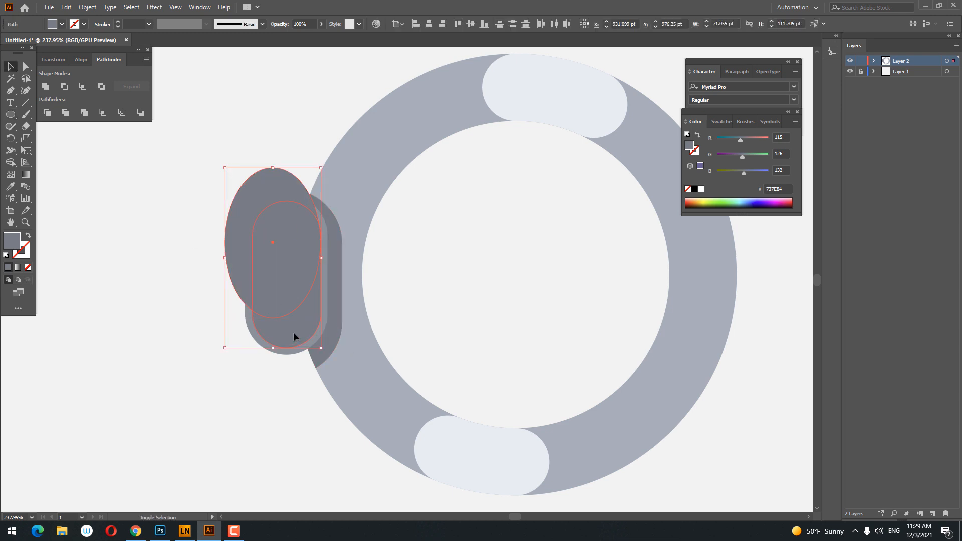
right_click(274, 275)
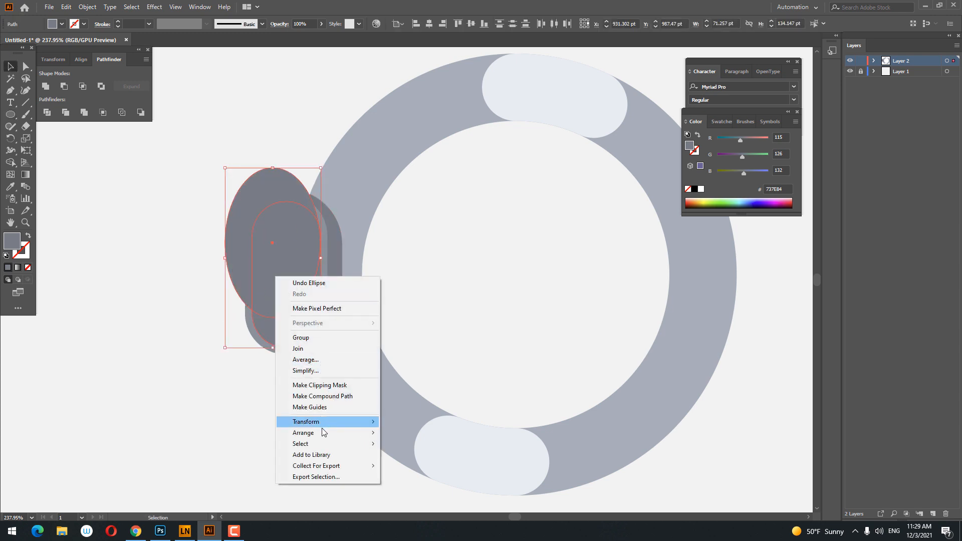
mouse_move(351, 432)
left_click(411, 457)
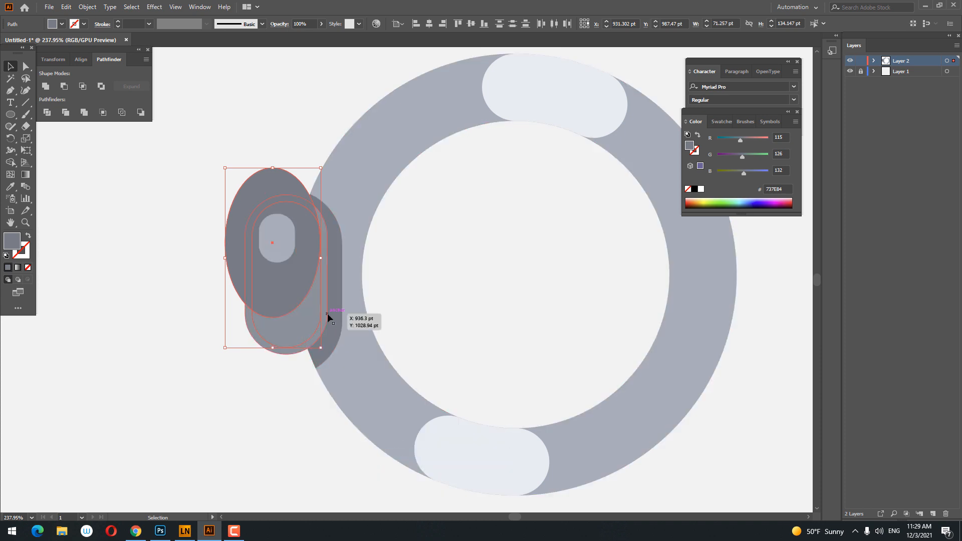
left_click_drag(328, 351, 327, 350)
right_click(327, 350)
mouse_move(421, 462)
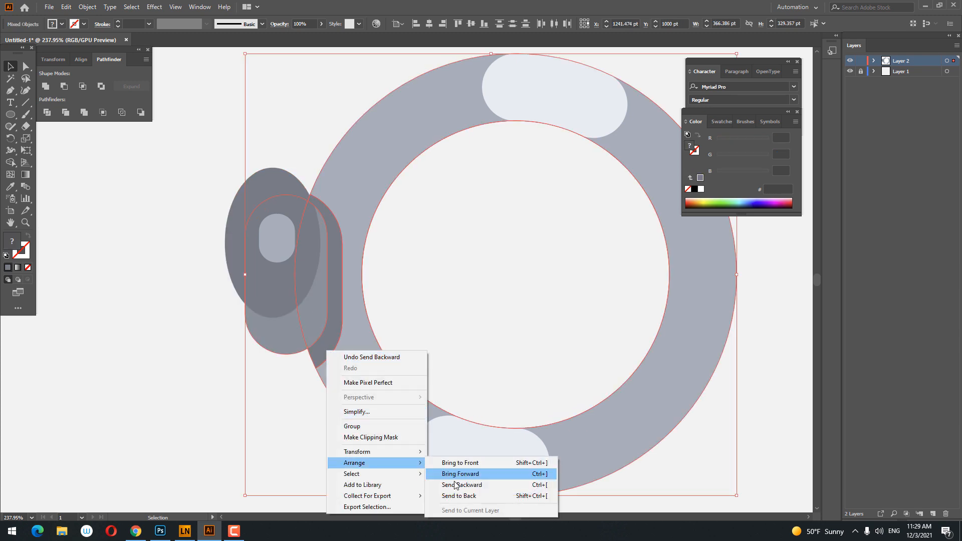
left_click(459, 496)
Step: Divide the ellipse and inner dark shape, and delete the outer and overlapping pieces to leave a curved shadow on the rounded piece
left_click(296, 340)
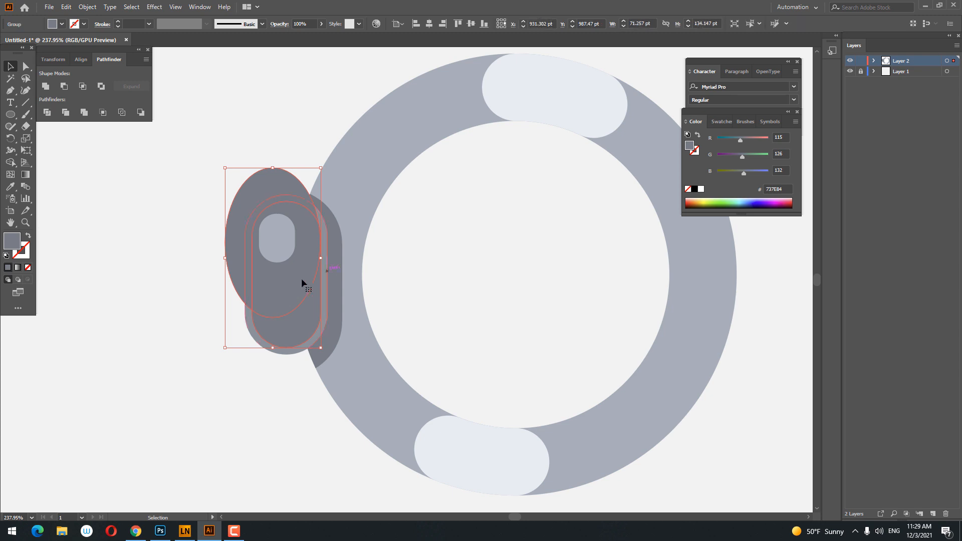
double_click(280, 284)
left_click(249, 192)
key("Delete")
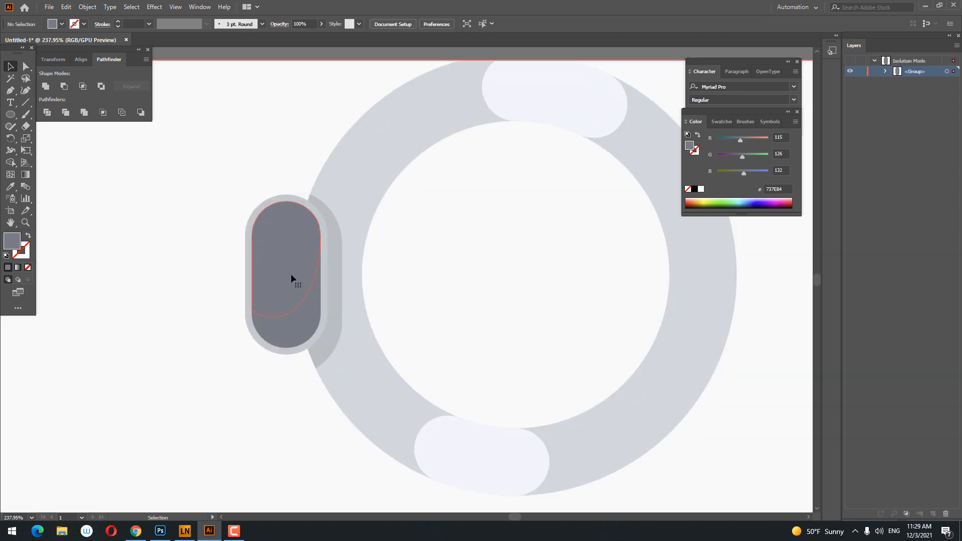
left_click(290, 274)
key("Delete")
double_click(264, 381)
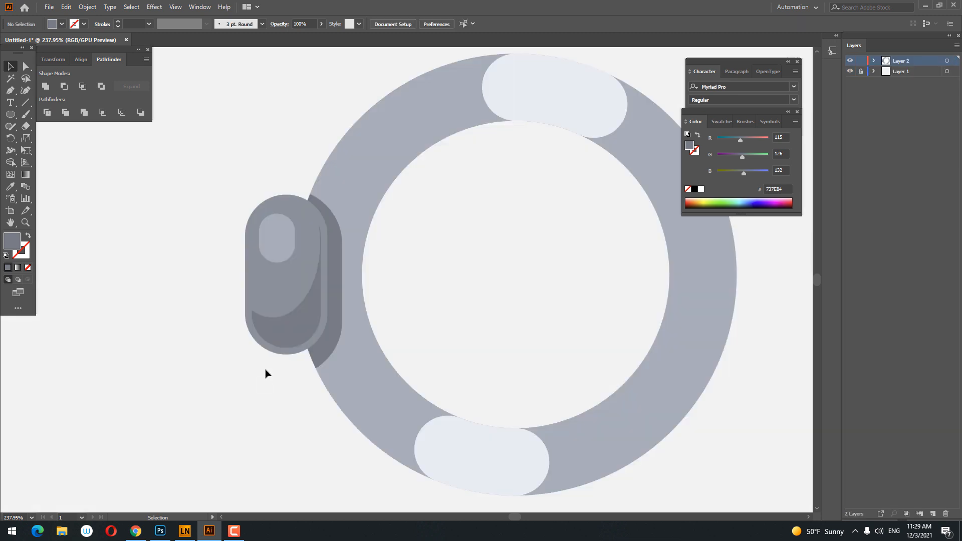
Step: Draw a horizontal rectangle about 296 by 41 pt extending left from the rounded piece as the key's shaft
key("z")
left_click_drag(384, 241, 295, 256)
left_click_drag(385, 258, 339, 267)
right_click(10, 115)
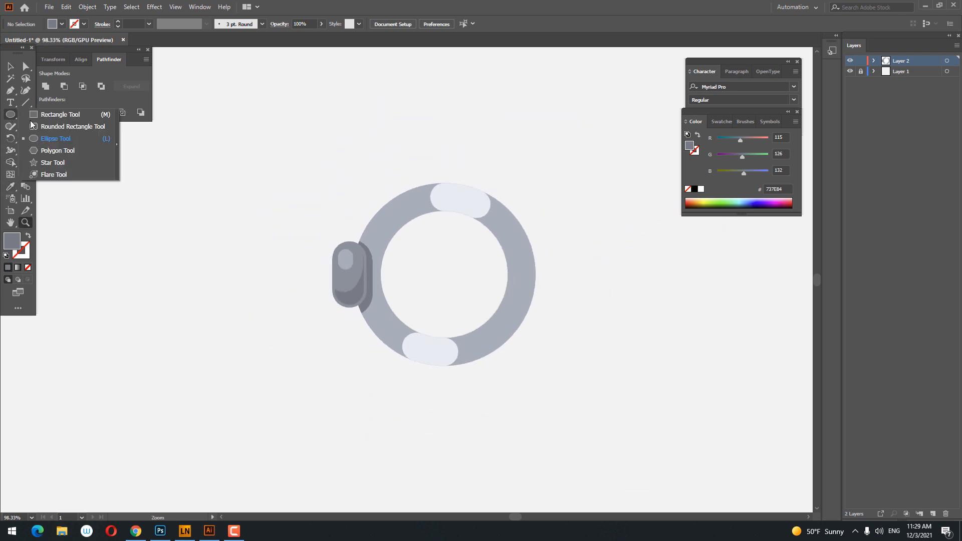
left_click(55, 117)
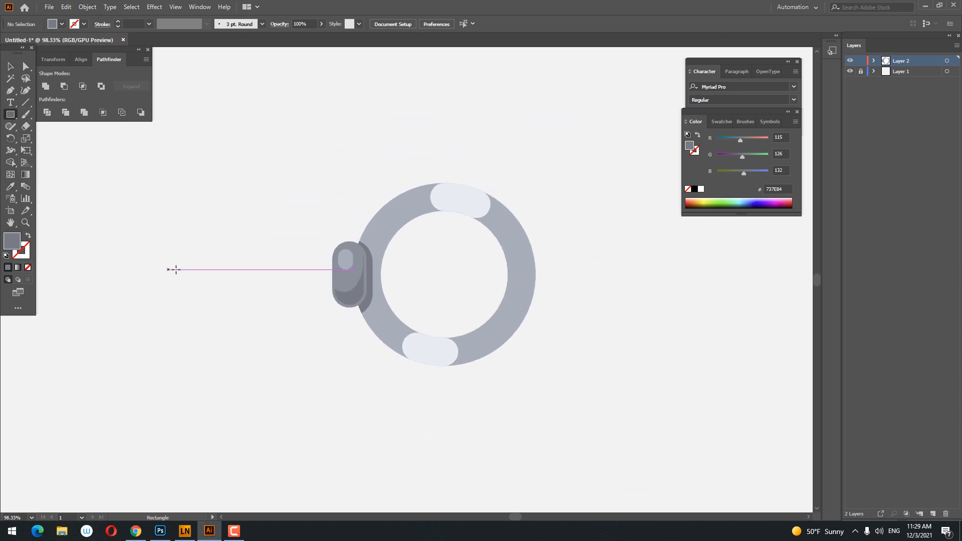
mouse_move(180, 269)
left_mouse_down()
mouse_move(343, 305)
mouse_move(343, 291)
left_mouse_up()
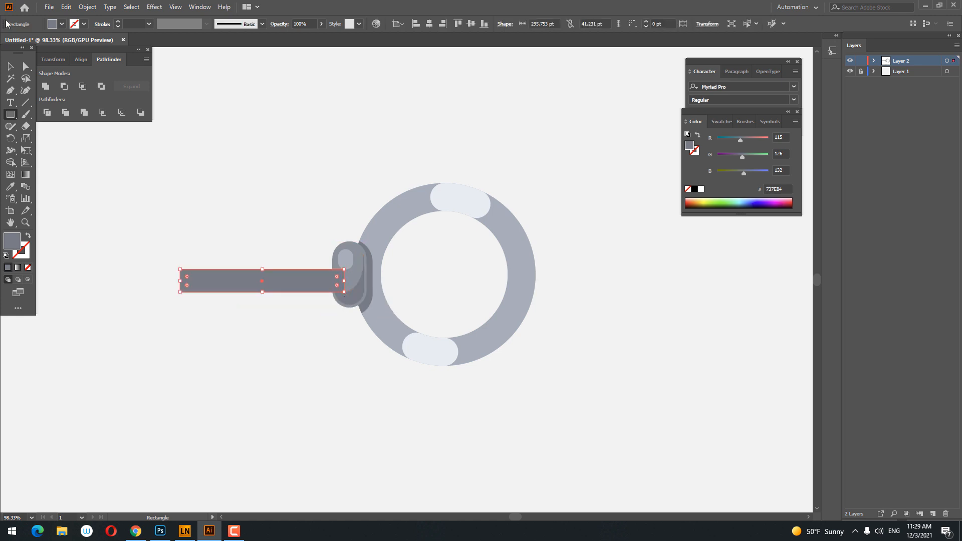
Step: Align the shaft rectangle's vertical center with the artboard and send it to the back behind the rounded piece
key("v")
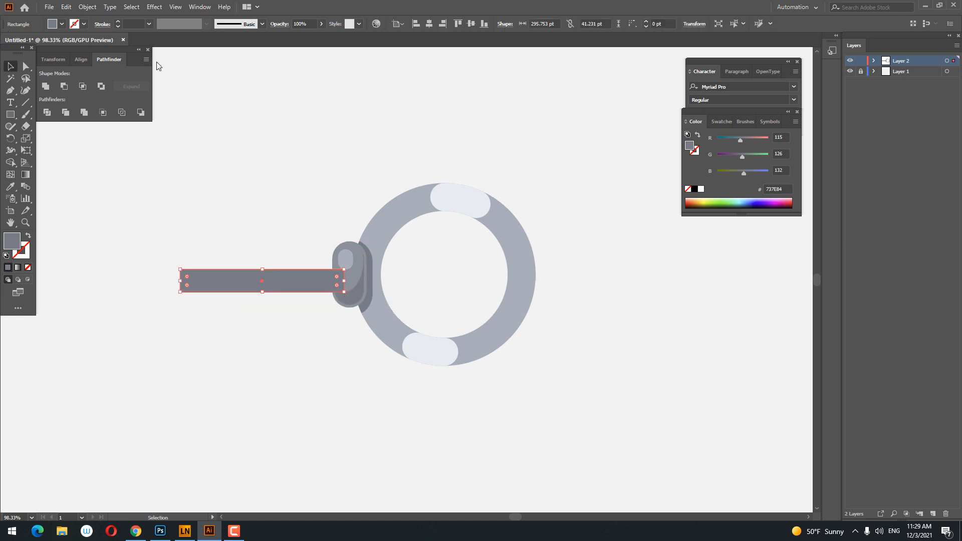
left_click(468, 23)
right_click(286, 275)
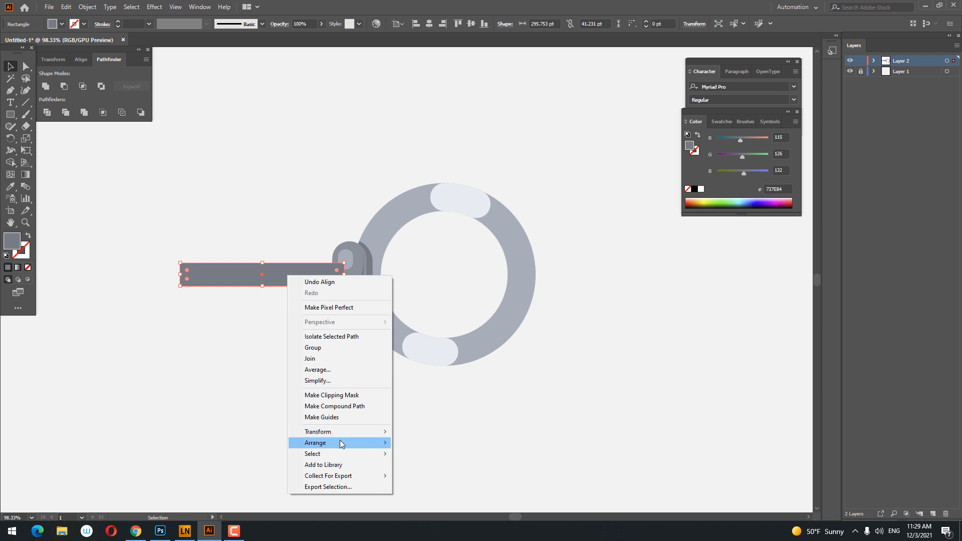
left_click(441, 475)
left_click(399, 392)
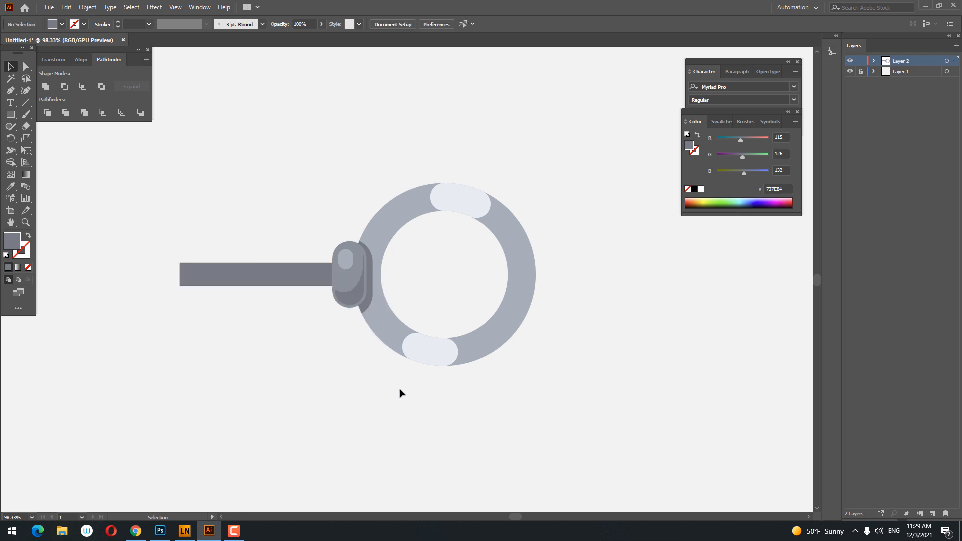
Step: Make the shaft slightly thicker and fully round the corners of its left end
left_click(281, 284)
left_click_drag(264, 286, 262, 289)
key("ctrl+z")
left_click(25, 66)
left_click_drag(187, 266, 150, 274)
left_click(9, 68)
left_click(179, 311)
key("space")
left_click_drag(218, 333, 274, 325)
key("space")
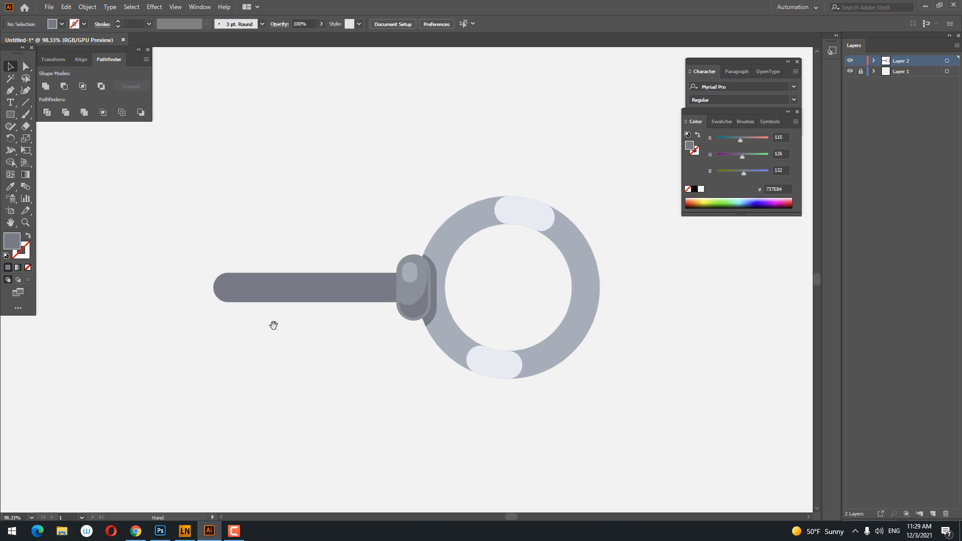
Step: Draw a tooth rectangle about 45 by 68 pt beneath the shaft's left end and place a duplicate to its right
mouse_move(238, 292)
left_mouse_down()
mouse_move(275, 333)
mouse_move(265, 330)
left_mouse_up()
left_click(10, 66)
left_click(65, 6)
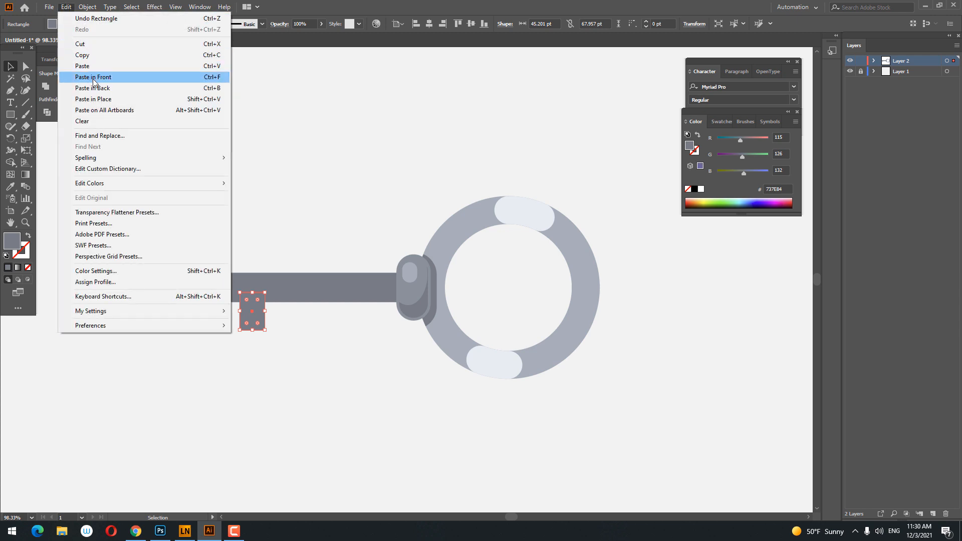
left_click(92, 77)
left_click_drag(256, 310, 299, 323)
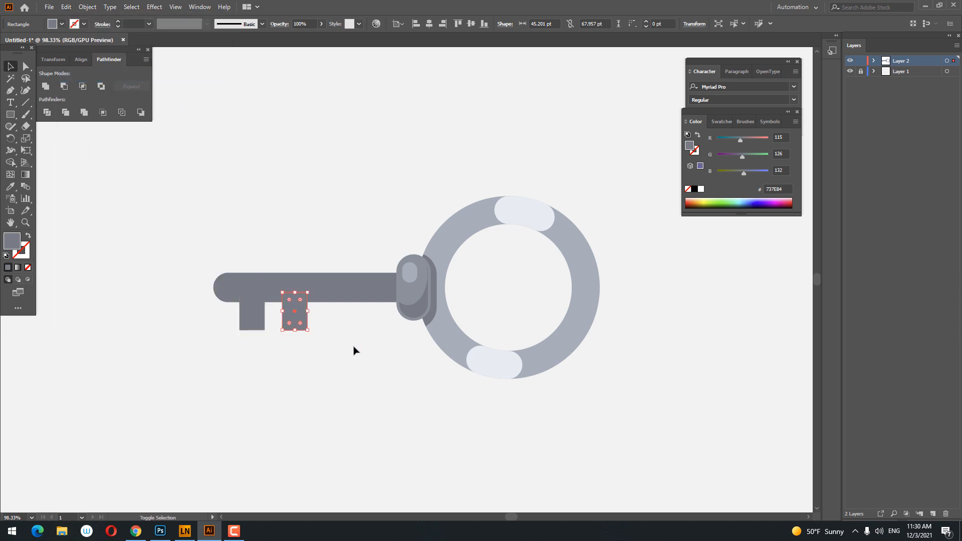
Step: Fill the shaft and both teeth with the light grey sampled from the ring
left_click_drag(353, 353, 228, 323)
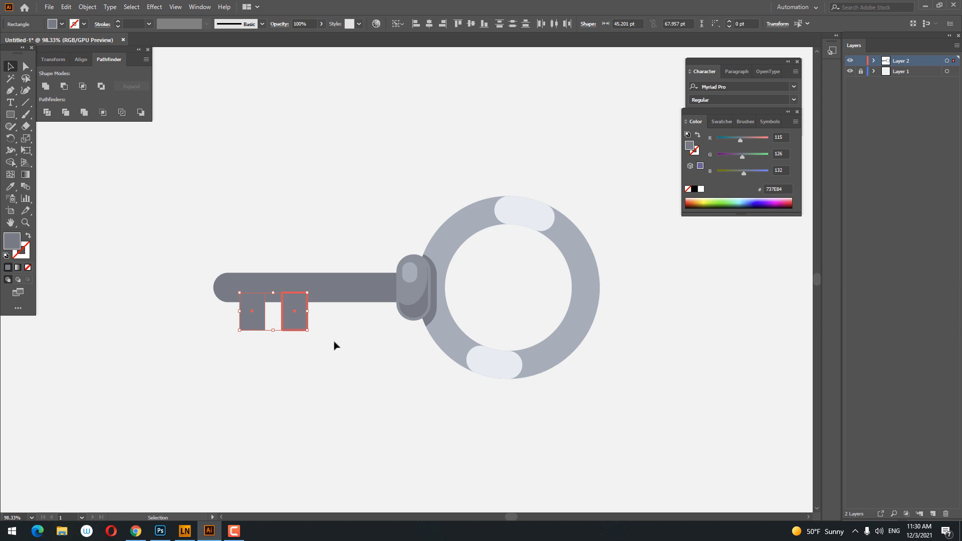
left_click_drag(334, 336, 173, 260)
left_click(10, 187)
left_click(443, 257)
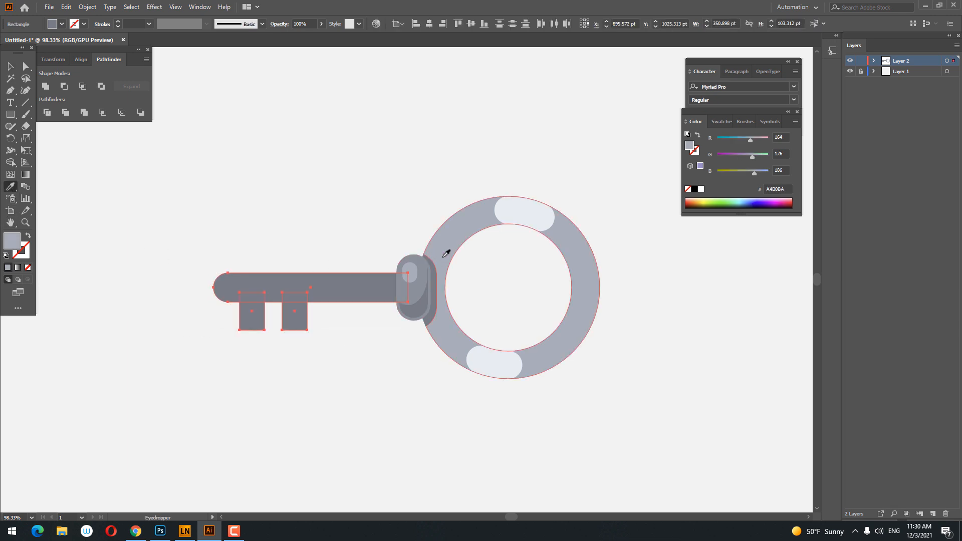
key("z")
left_click_drag(263, 332, 363, 371)
left_click(12, 65)
left_click(426, 384)
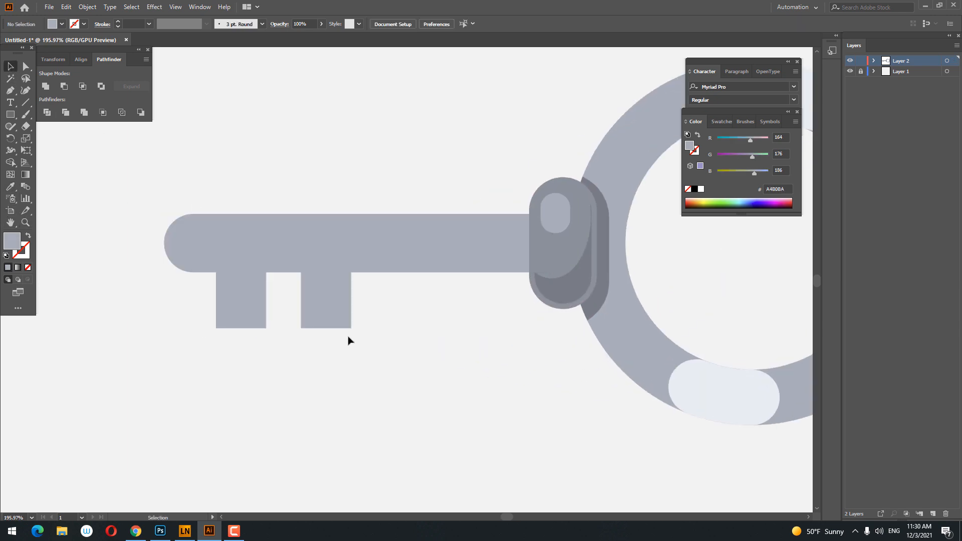
Step: Narrow the right tooth to about 39 pt wide and delete the left tooth
left_click(343, 316)
left_click_drag(353, 290, 348, 291)
key("ctrl+z")
left_click(432, 369)
left_click(342, 281)
left_click(242, 315)
key("Delete")
Step: Copy the narrowed tooth, paste it in front and position the two teeth side by side beneath the shaft's left part
left_click(343, 319)
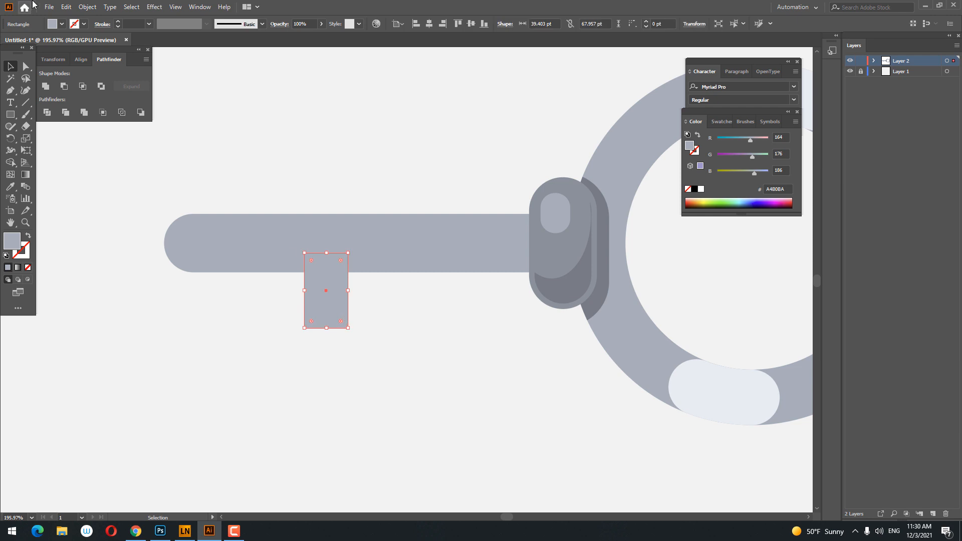
left_click(66, 7)
left_click(93, 54)
left_click(65, 6)
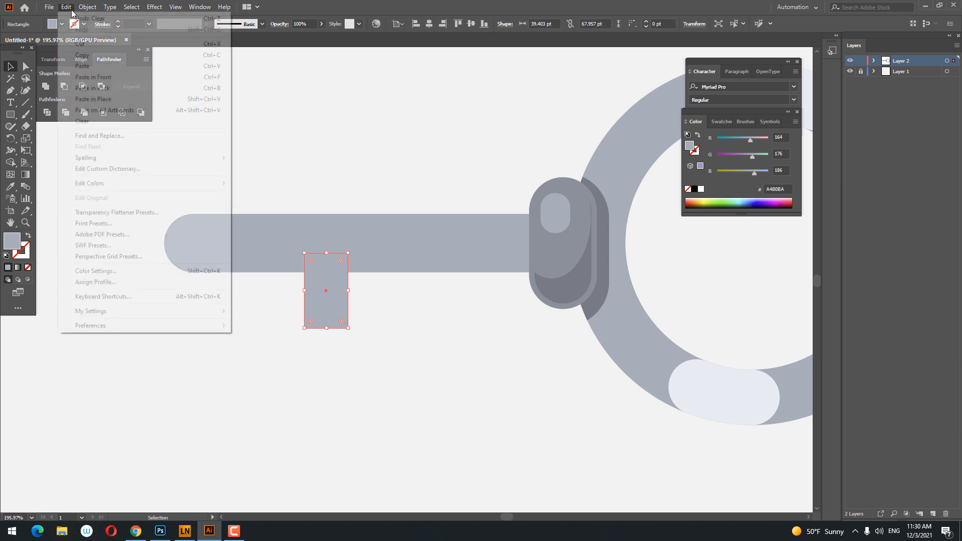
left_click(101, 75)
left_click_drag(324, 326, 316, 294)
Step: Select both teeth together and move them slightly down beneath the shaft
left_click(234, 313, "shift")
left_click(351, 356)
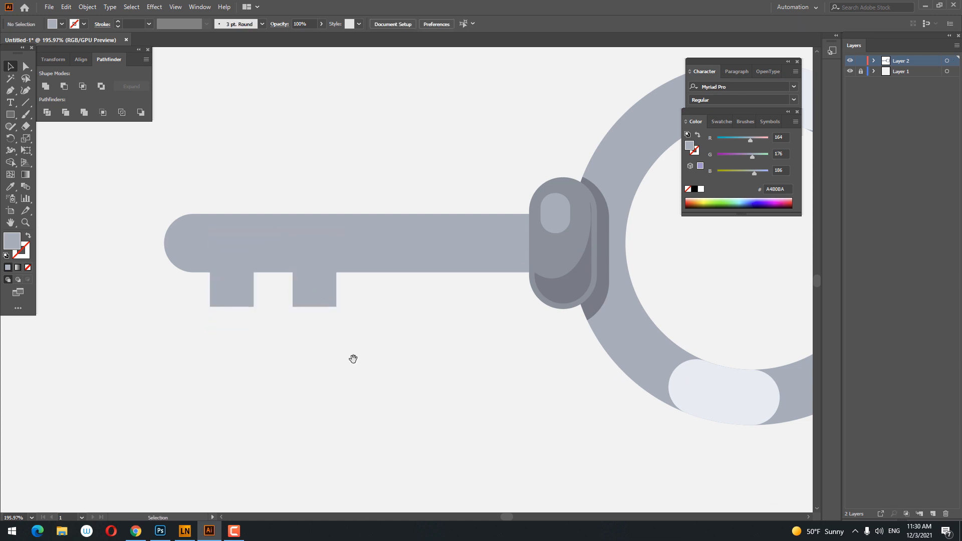
left_click_drag(352, 358, 184, 312)
left_click_drag(330, 315, 330, 326)
left_click(278, 322)
Step: Draw a small rectangle directly beneath the shaft that bridges the gap between the two teeth
left_click(10, 114)
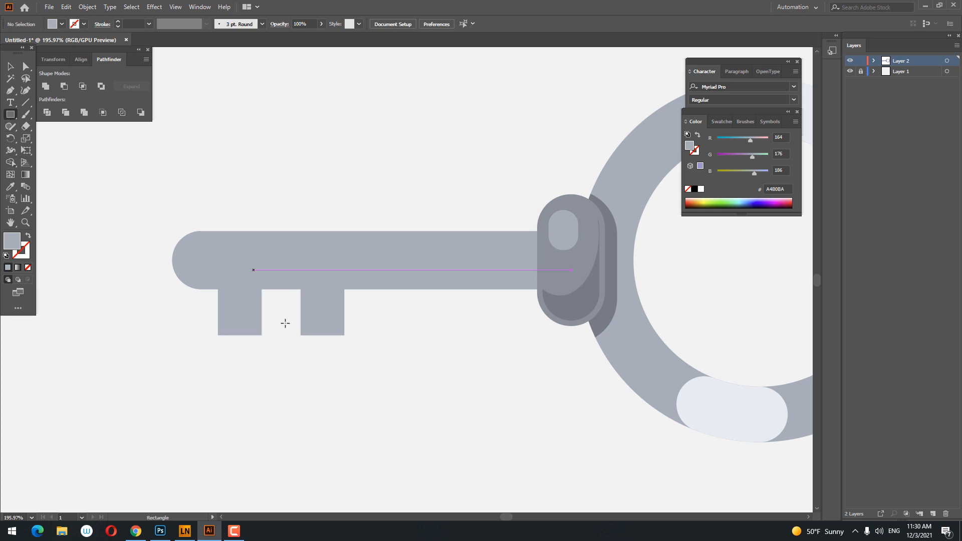
left_click_drag(262, 289, 301, 311)
key("z")
left_click_drag(338, 262, 319, 365)
Step: Lengthen the right tooth downward to about 79 pt so it extends below the left one
key("v")
left_click(270, 304)
left_click(328, 341)
left_click(326, 390)
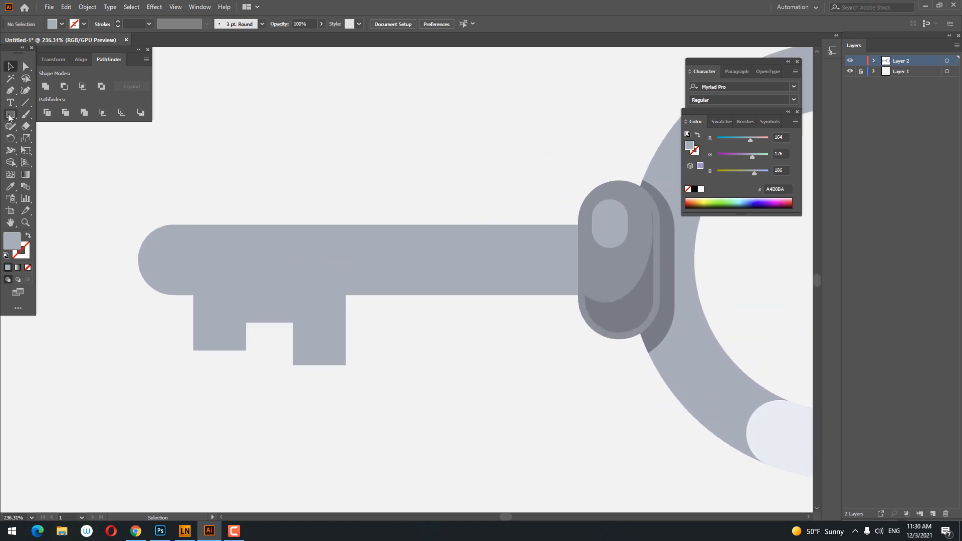
Step: Draw a strip about 114 by 10 pt across the teeth just below the shaft and fill it with the rounded piece's medium grey
left_click_drag(194, 295, 345, 309)
key("i")
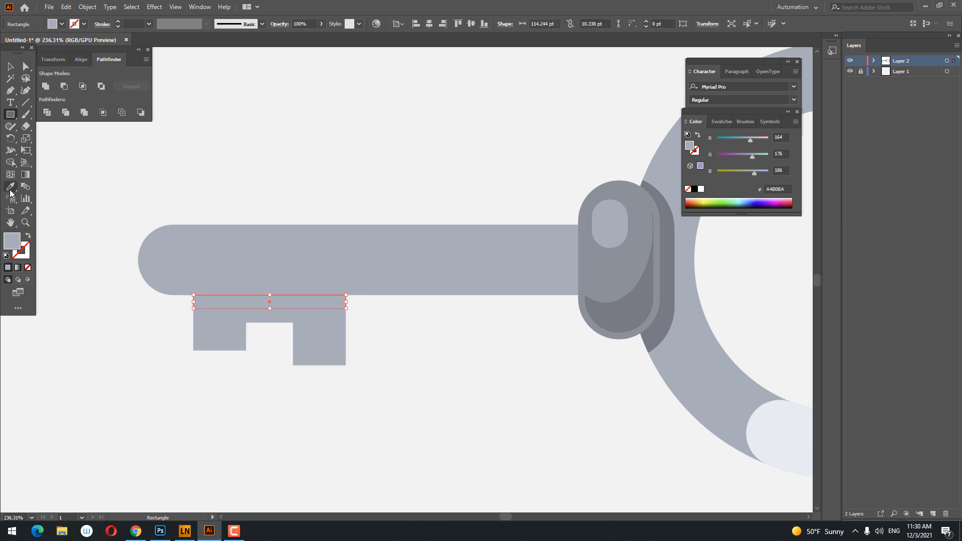
left_click(636, 318)
left_click(619, 294)
Step: Merge the two teeth and the bridging rectangle into one shape with Pathfinder Unite
key("z")
left_click_drag(380, 255, 251, 281)
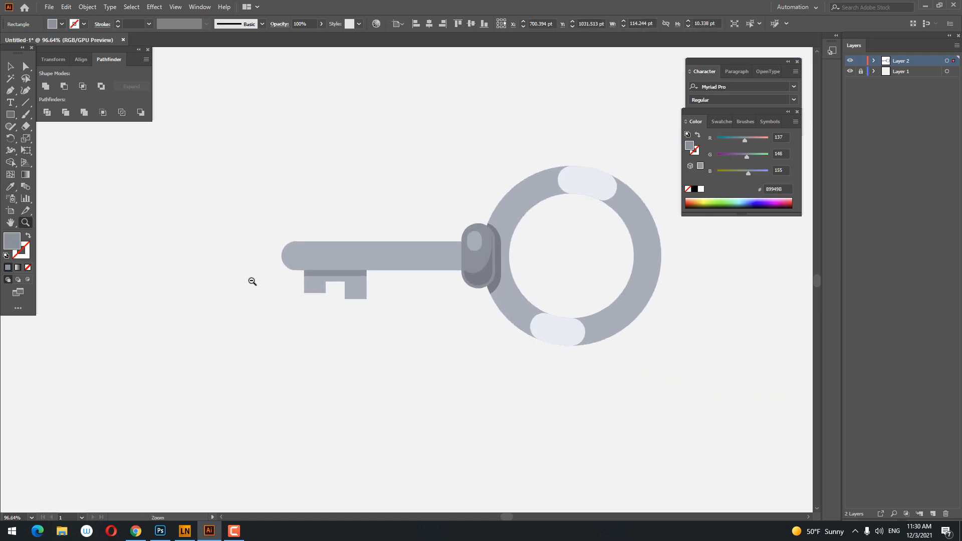
key("space")
left_click_drag(384, 302, 315, 324)
left_click(17, 65)
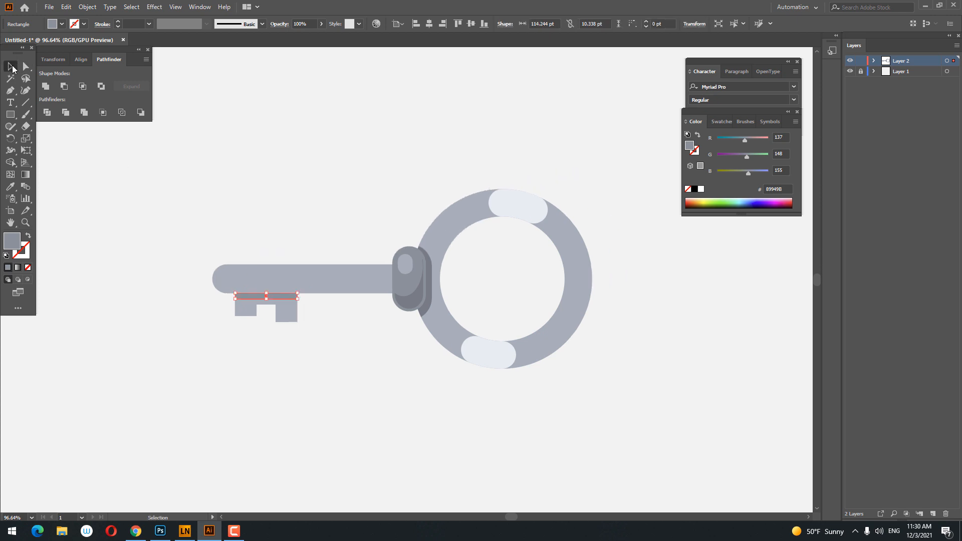
left_click_drag(214, 307, 215, 296)
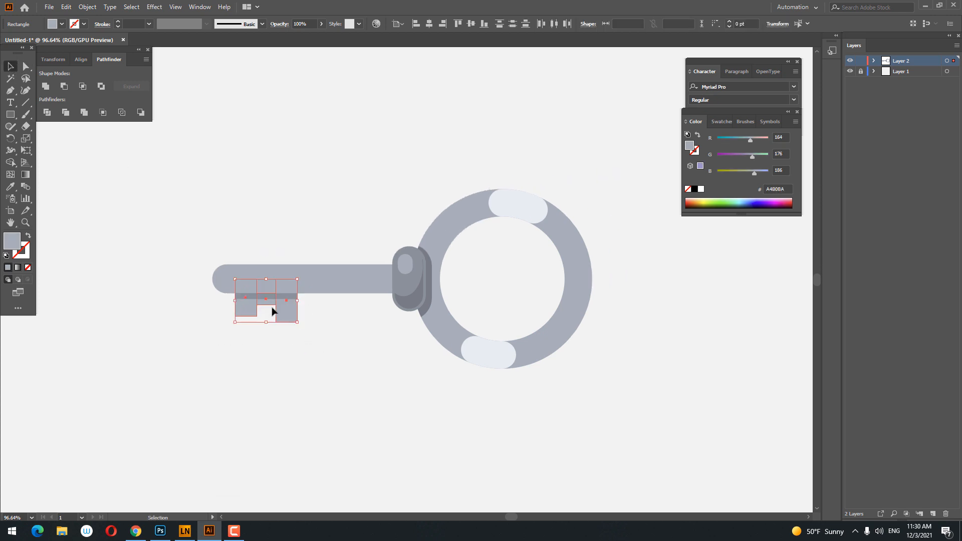
left_click(49, 90)
Step: Round the lower corners of the united teeth, including the corners of the notch between them
scroll(188, 309, "up", 4)
key("a")
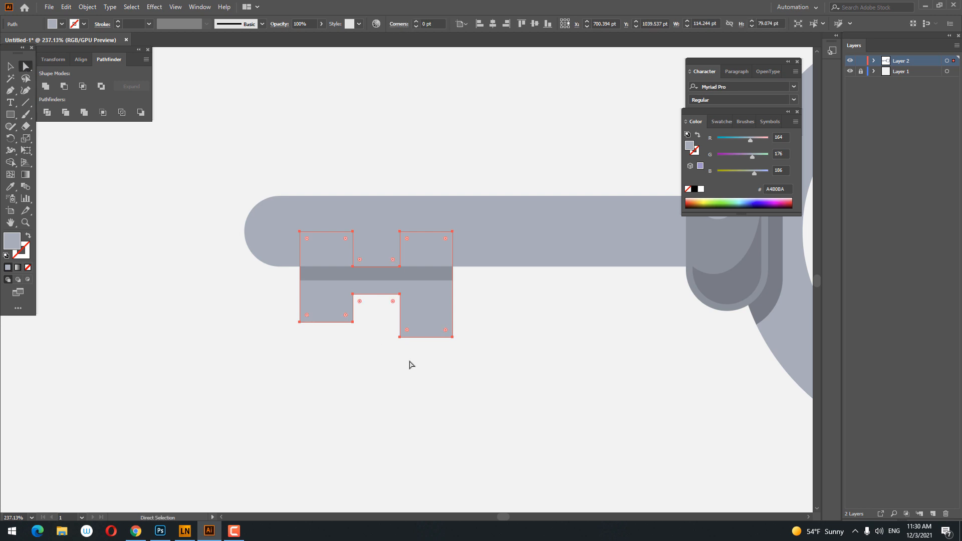
left_click_drag(486, 379, 262, 288)
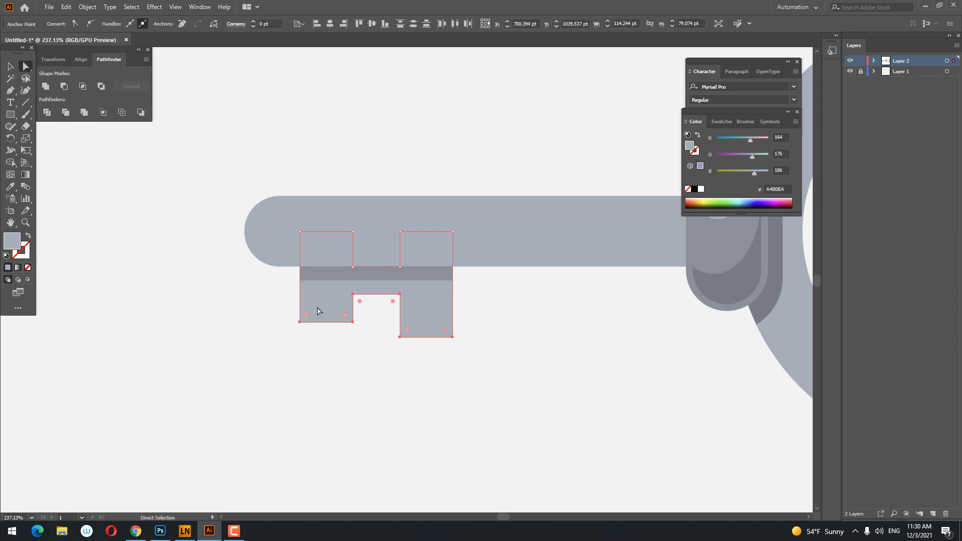
left_click_drag(359, 301, 235, 363)
left_click(382, 359)
Step: Draw a highlight rectangle about 46 by 17 pt near the shaft's left end and fill it with the ring highlight's light colour
key("ctrl+space")
left_click_drag(235, 363, 180, 373)
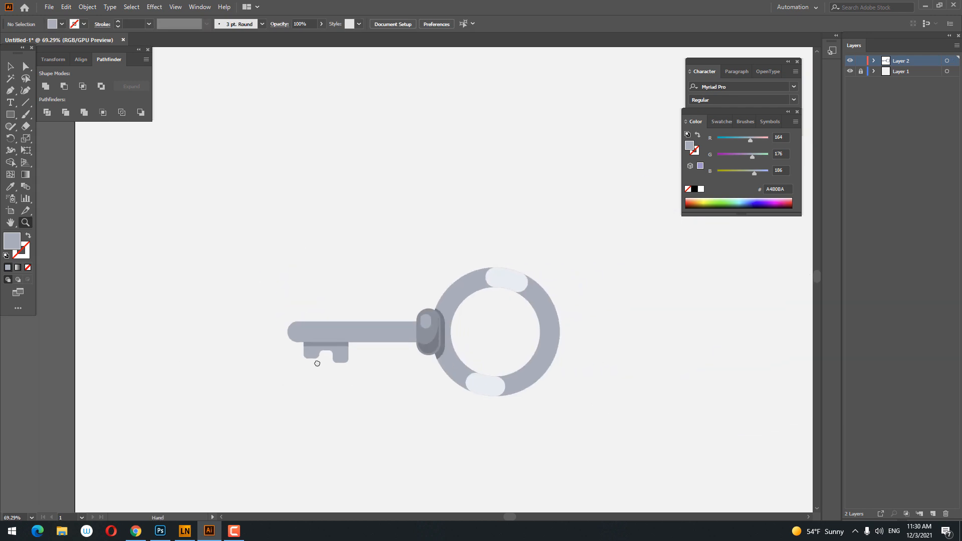
left_click_drag(315, 363, 240, 336)
left_click_drag(307, 354, 373, 380)
left_click_drag(231, 288, 194, 292)
left_click_drag(116, 194, 80, 140)
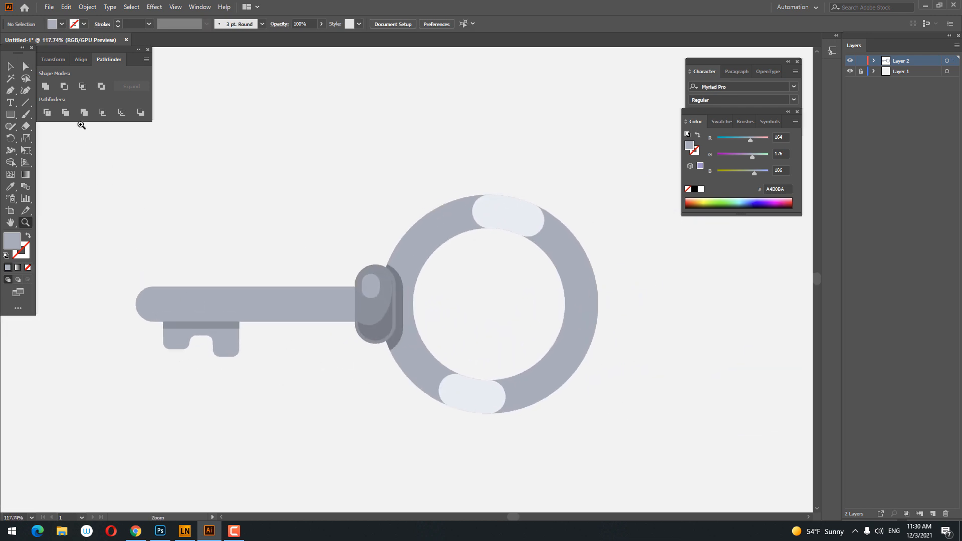
left_click(12, 116)
mouse_move(157, 294)
left_mouse_down()
mouse_move(190, 303)
mouse_move(221, 330)
left_mouse_up()
left_click(10, 186)
left_click(487, 225)
key("z")
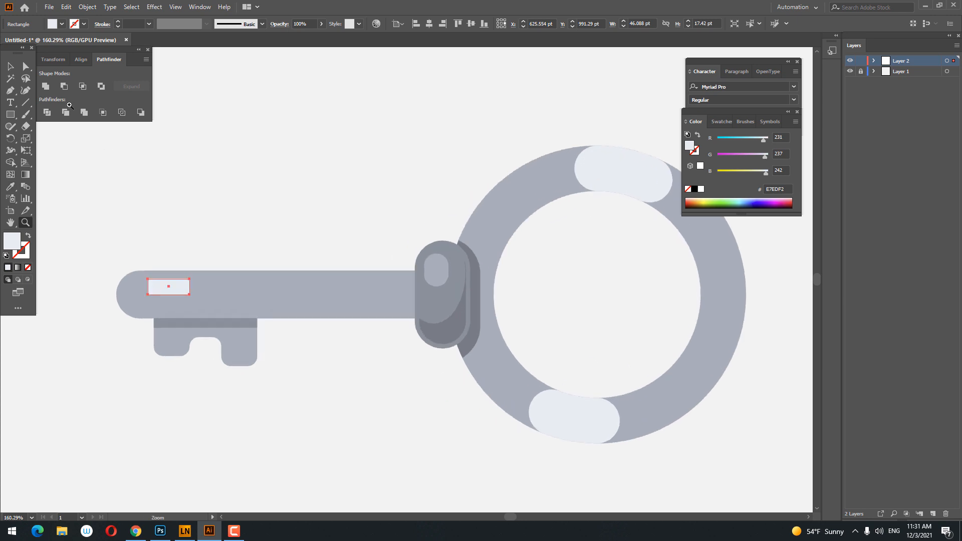
Step: Fully round the corners of the light highlight rectangle on the key's shaft
left_click(23, 67)
left_click_drag(160, 288, 271, 310)
key("z")
left_click_drag(309, 313, 135, 311)
left_click_drag(432, 333, 305, 255)
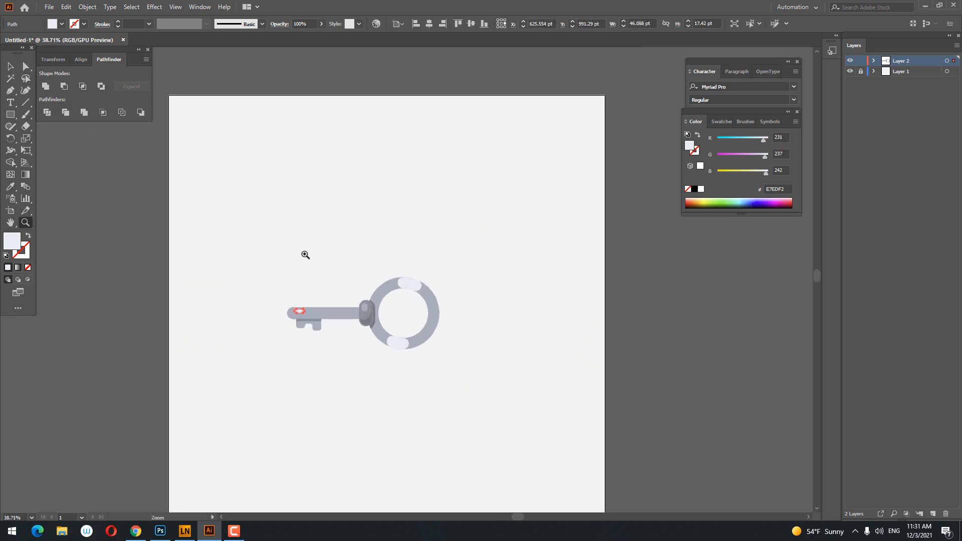
left_click(7, 65)
left_click(501, 383)
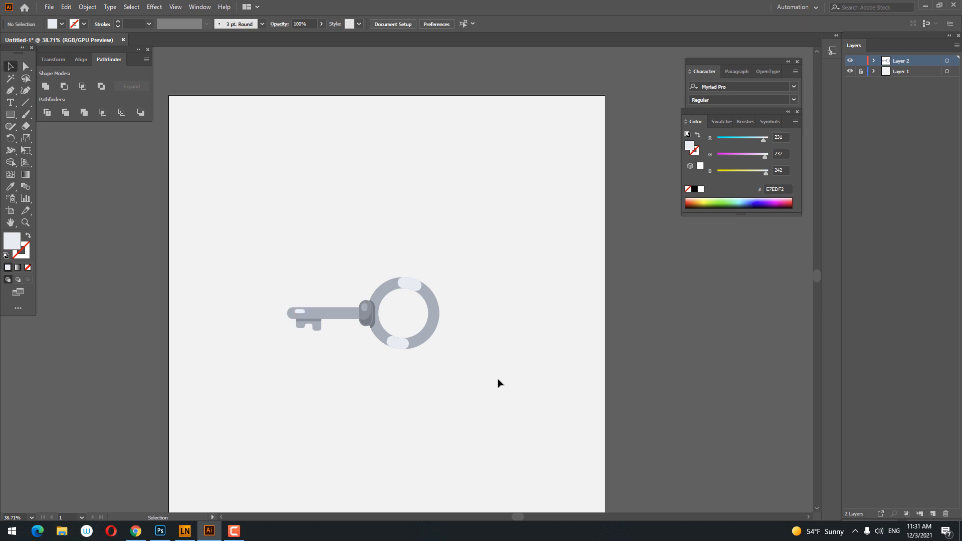
Step: Group all the parts of the key and centre the group on the artboard
left_click_drag(497, 382, 251, 259)
right_click(381, 319)
left_click(410, 394)
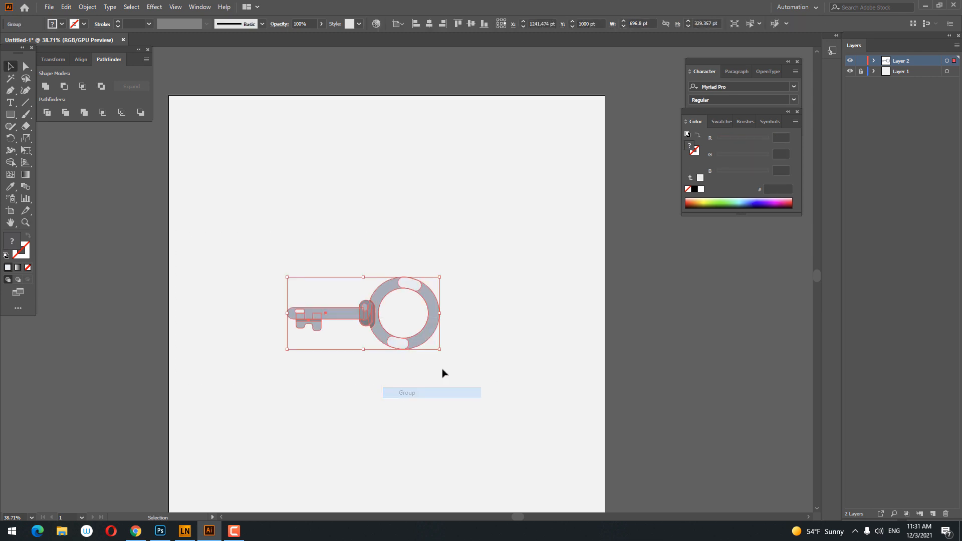
left_click(429, 24)
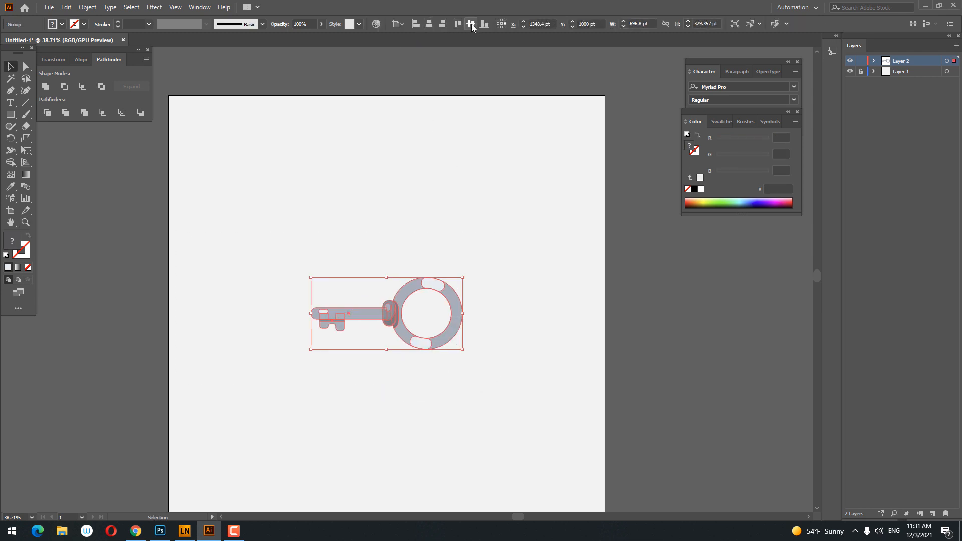
Step: Rotate the grouped key 90 degrees counterclockwise so it stands upright with the ring on top
left_click_drag(467, 354, 412, 176)
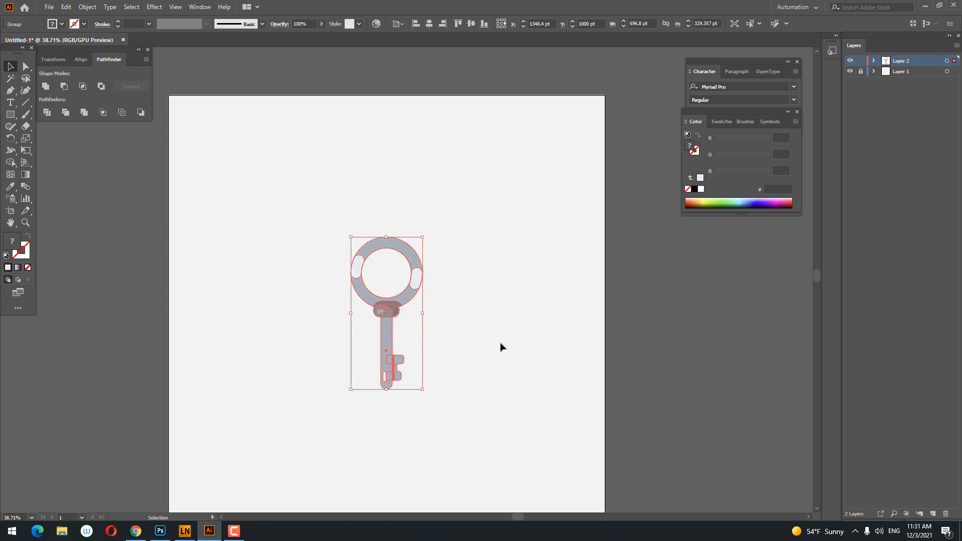
left_click(500, 345)
key("z")
left_click_drag(420, 359, 478, 355)
left_click_drag(430, 308, 451, 326)
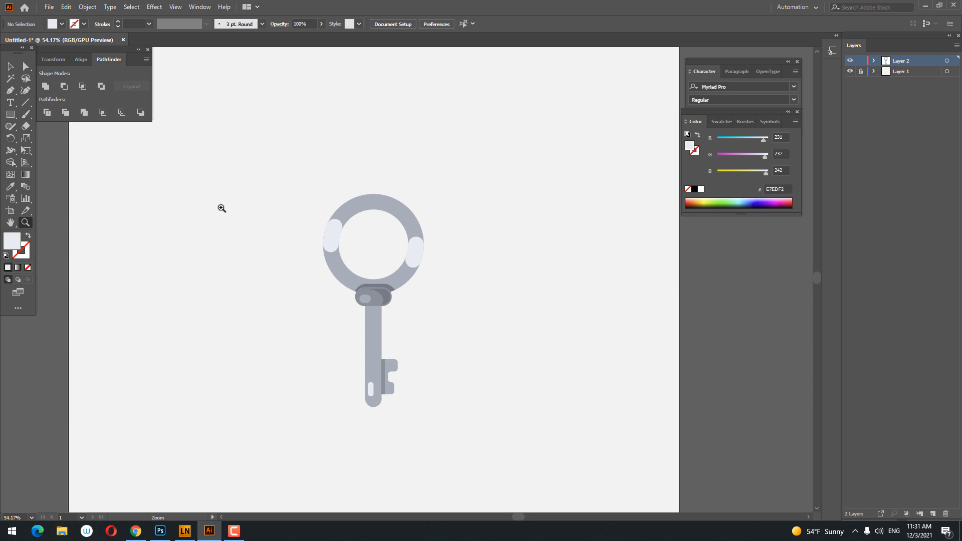
Step: Copy the grouped key and paste the duplicate in front of it
left_click(10, 65)
left_click(400, 268)
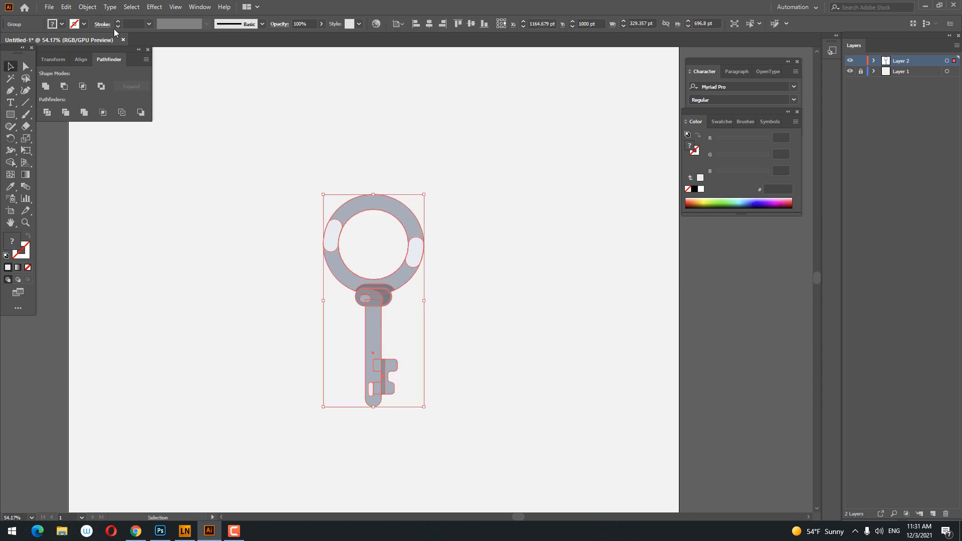
left_click(66, 7)
left_click(101, 55)
left_click(67, 7)
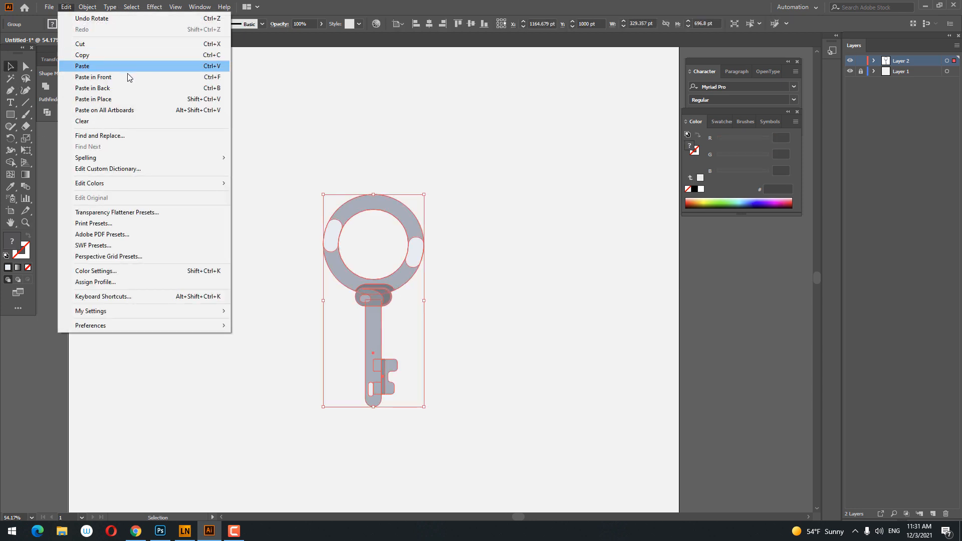
left_click(120, 77)
Step: Tilt the duplicate key counterclockwise so its shaft swings right, and offset it right so the two rings partly overlap
left_click_drag(402, 280, 439, 288)
left_click_drag(464, 410, 498, 374)
left_click_drag(422, 271, 457, 283)
left_click(477, 453)
key("z")
left_click_drag(406, 354, 349, 357)
left_click_drag(344, 350, 378, 350)
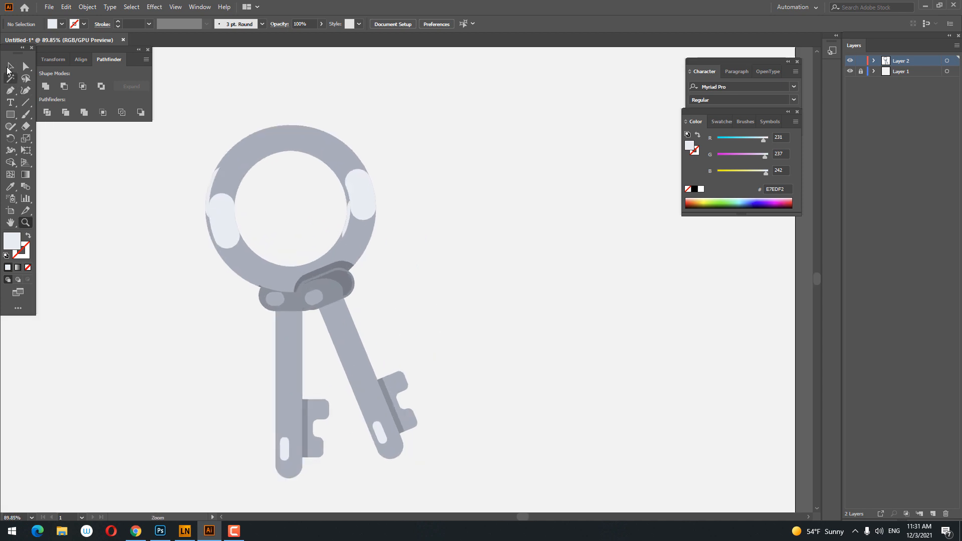
left_click(10, 67)
left_click_drag(357, 238, 391, 240)
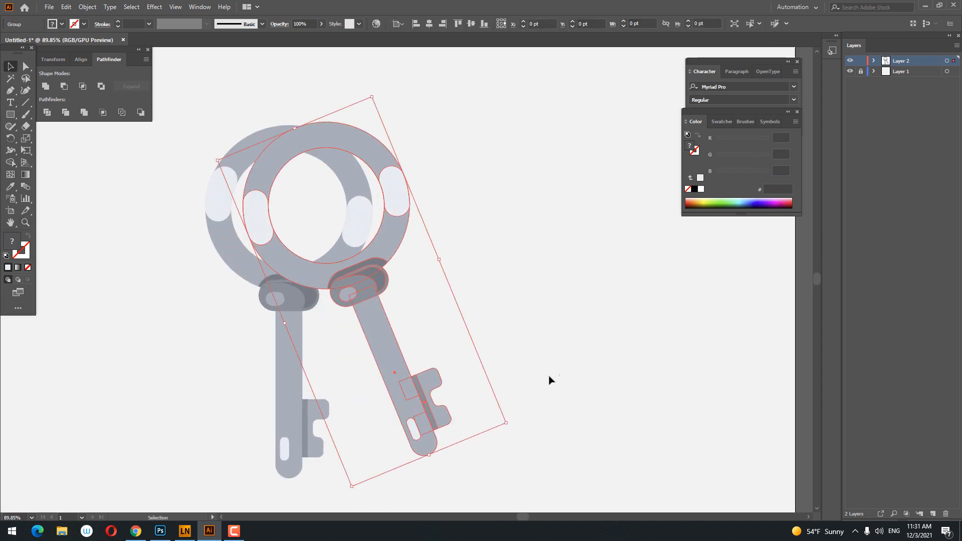
left_click(549, 380)
Step: Recolour the tilted key's ring, shaft, teeth and small collar highlight golden orange, FCB43F
left_click(26, 65)
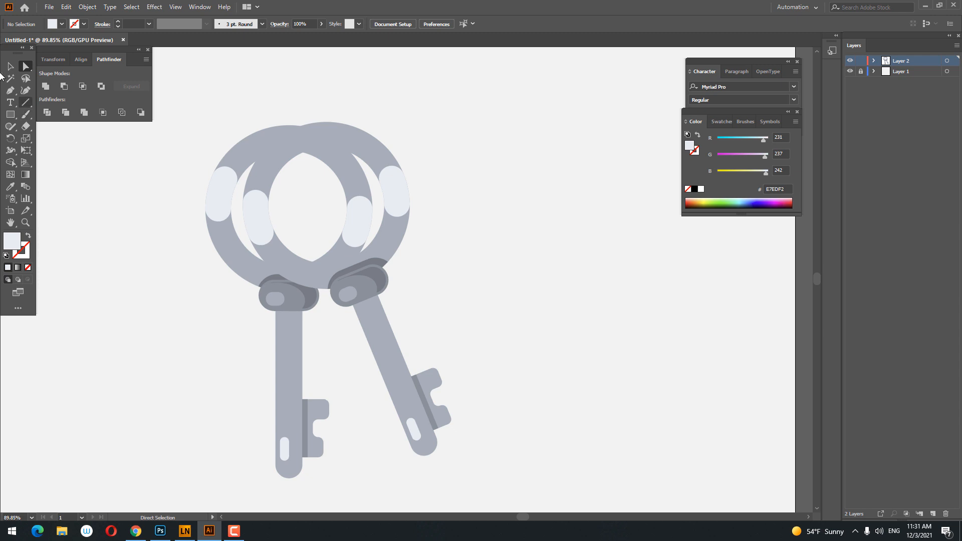
left_click(395, 338)
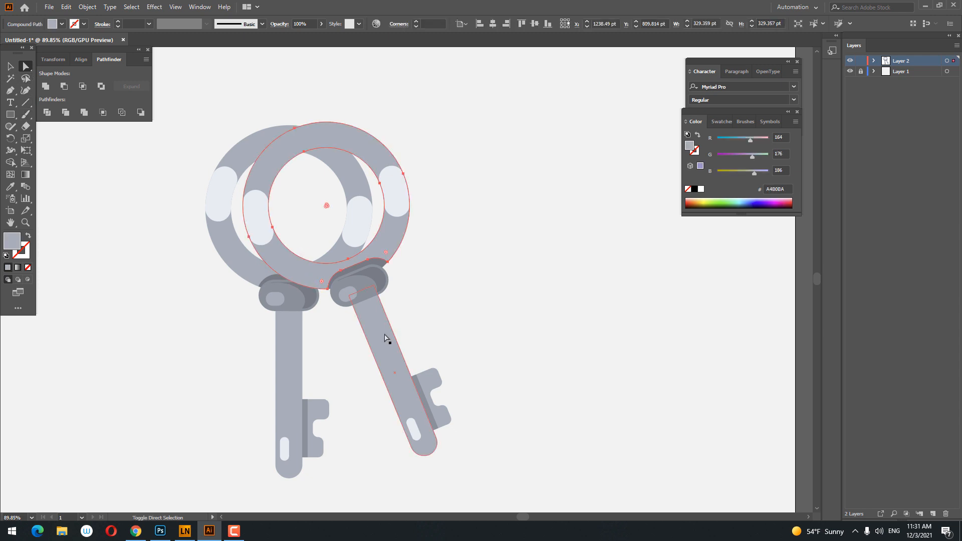
left_click(429, 385, "shift")
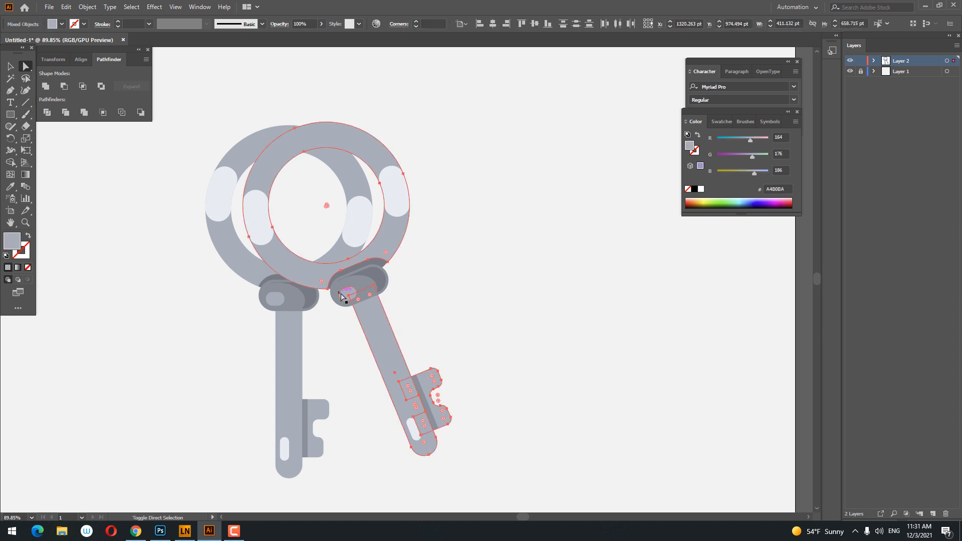
double_click(15, 243)
left_click(749, 219)
left_click(707, 121)
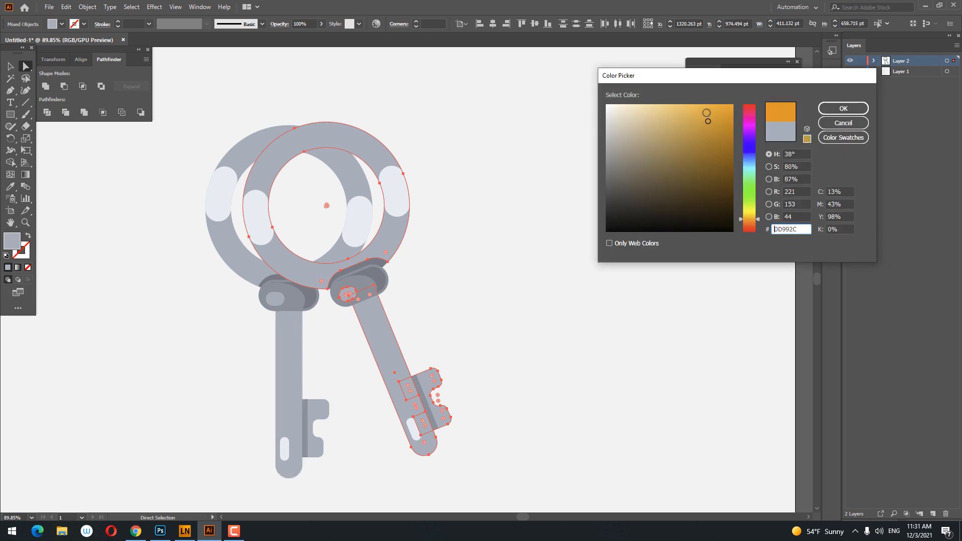
left_click(702, 107)
left_click(843, 108)
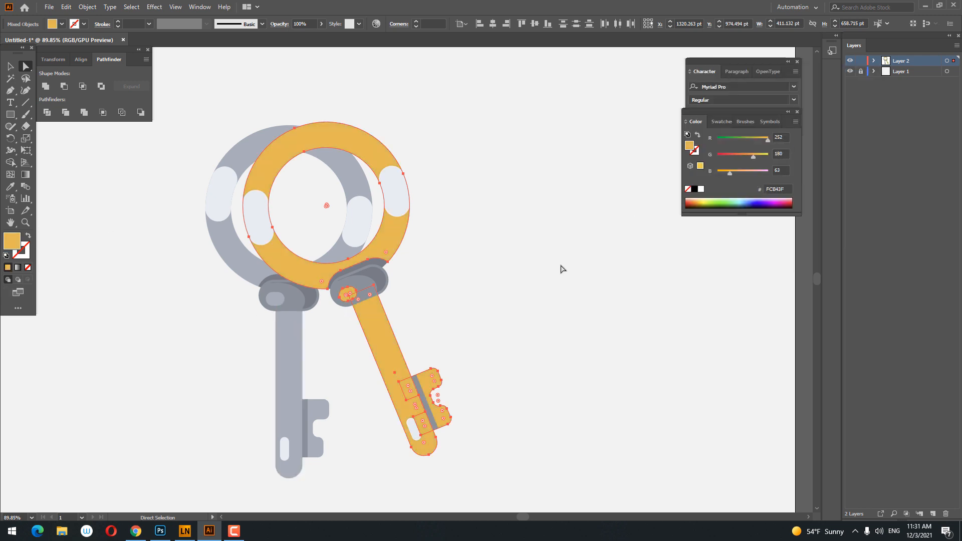
double_click(11, 243)
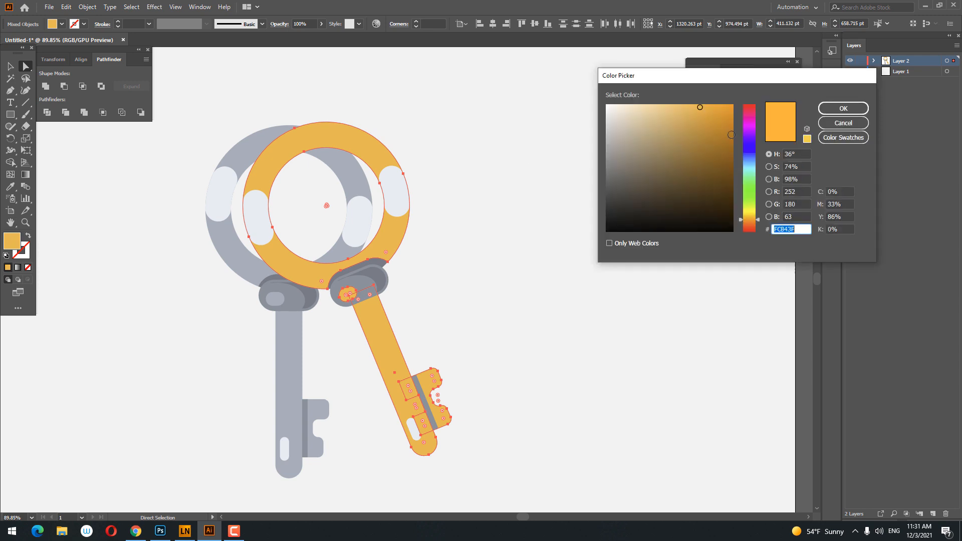
left_click(828, 113)
Step: Recolour the tilted key's two ring highlights and its shaft highlight yellow, F9D641
left_click(400, 194)
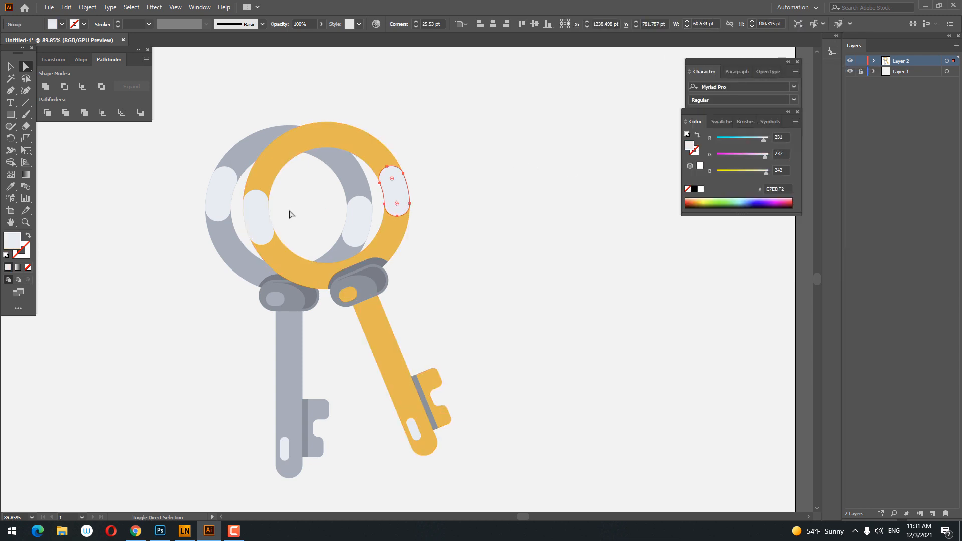
left_click(260, 221, "shift")
key("i")
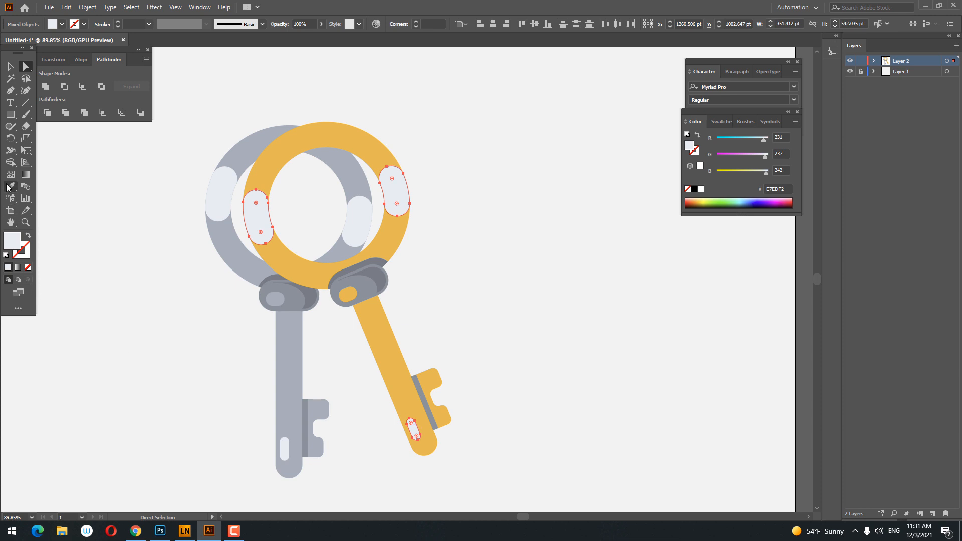
left_click(303, 265)
double_click(15, 244)
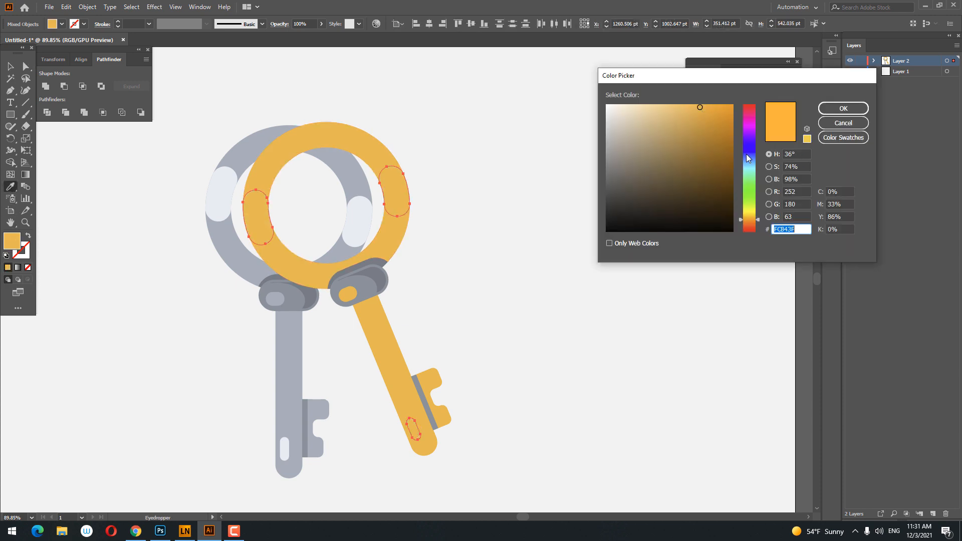
left_click_drag(752, 218, 750, 215)
left_click(831, 108)
key("z")
left_click_drag(449, 247, 494, 270)
Step: Recolour the tilted key's collar and the shadow strip across its teeth orange, F99841
left_click(26, 66)
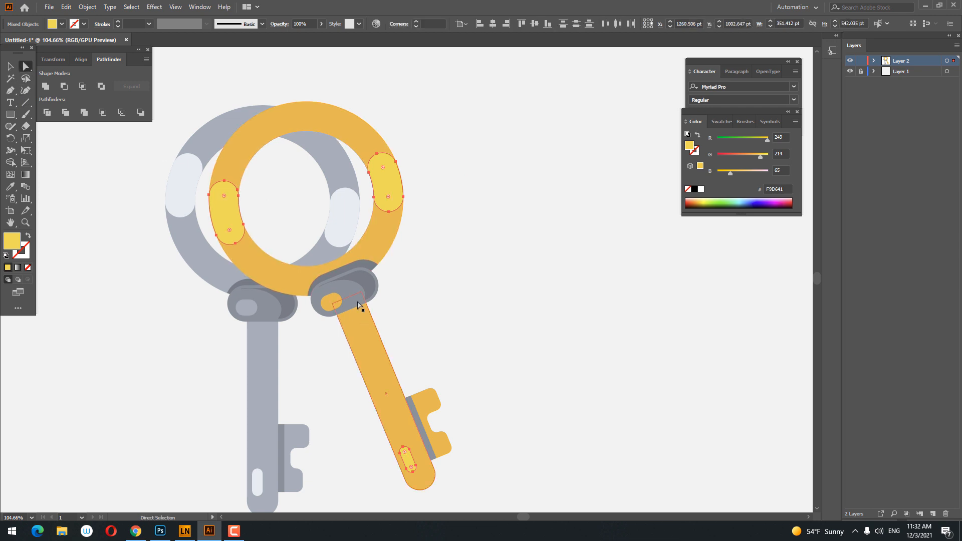
left_click(348, 290)
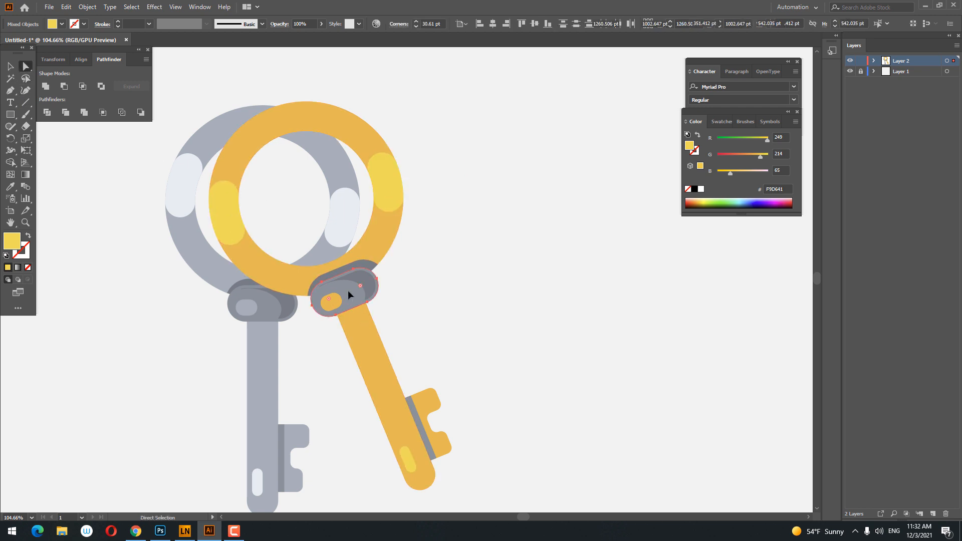
left_click(414, 404, "shift")
left_click(10, 186)
left_click(295, 276)
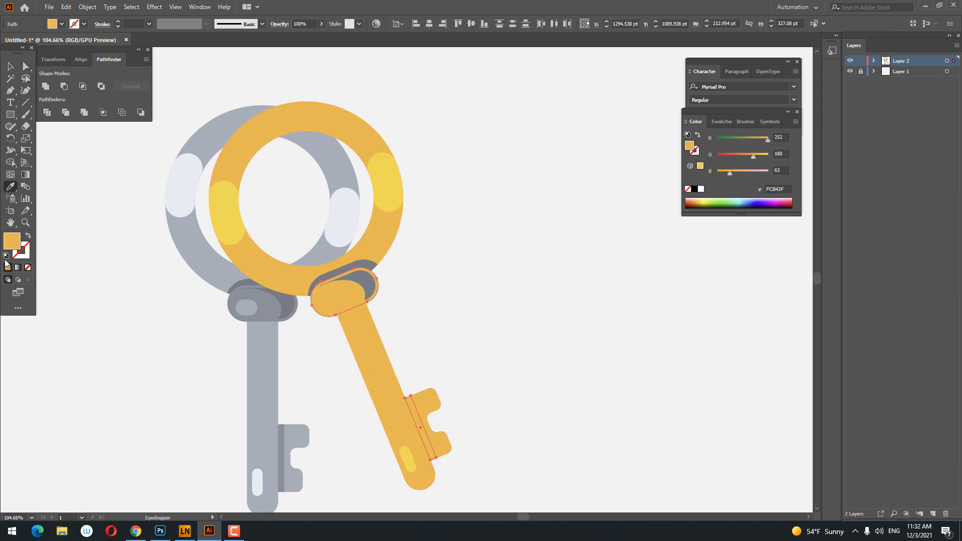
double_click(12, 242)
left_click_drag(751, 214, 753, 221)
left_click(840, 108)
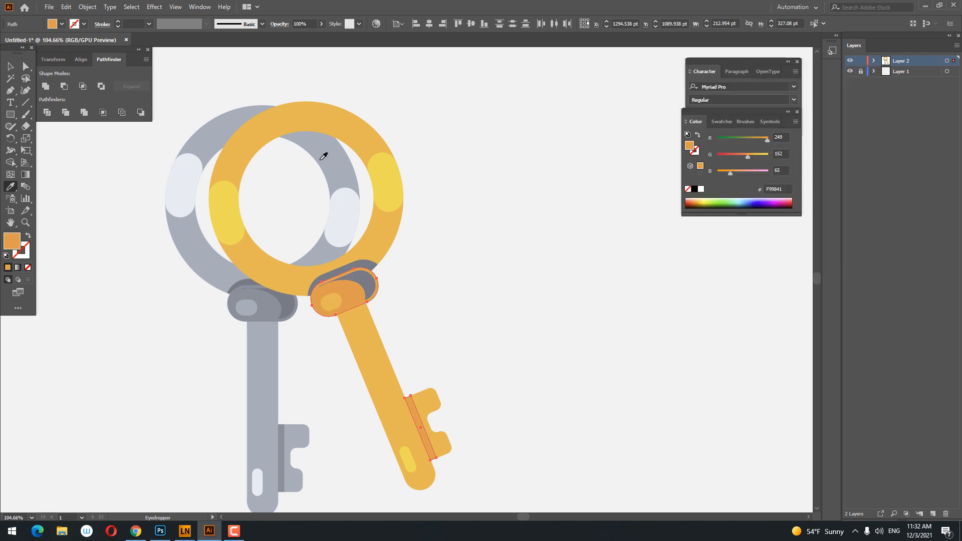
left_click(25, 66)
left_click(462, 273)
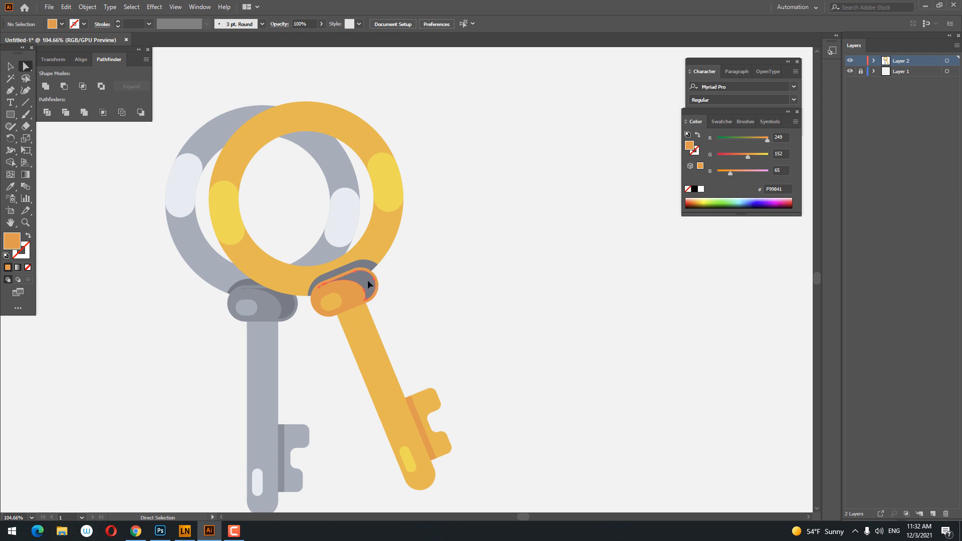
Step: Recolour the tilted key's collar shading and the collar shadow on its ring darker orange, F47E27
left_click(369, 283)
left_click(372, 268, "shift")
left_click(10, 187)
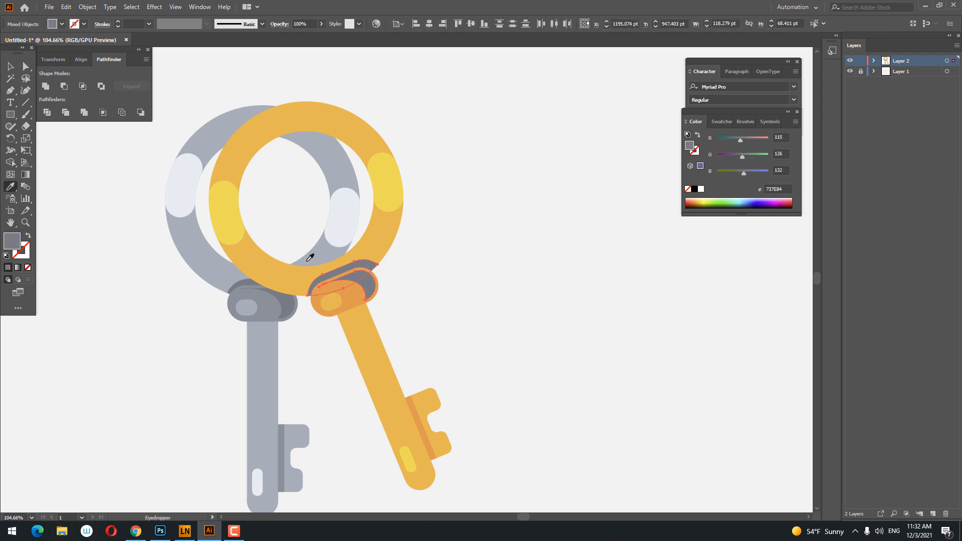
left_click(358, 289)
double_click(10, 249)
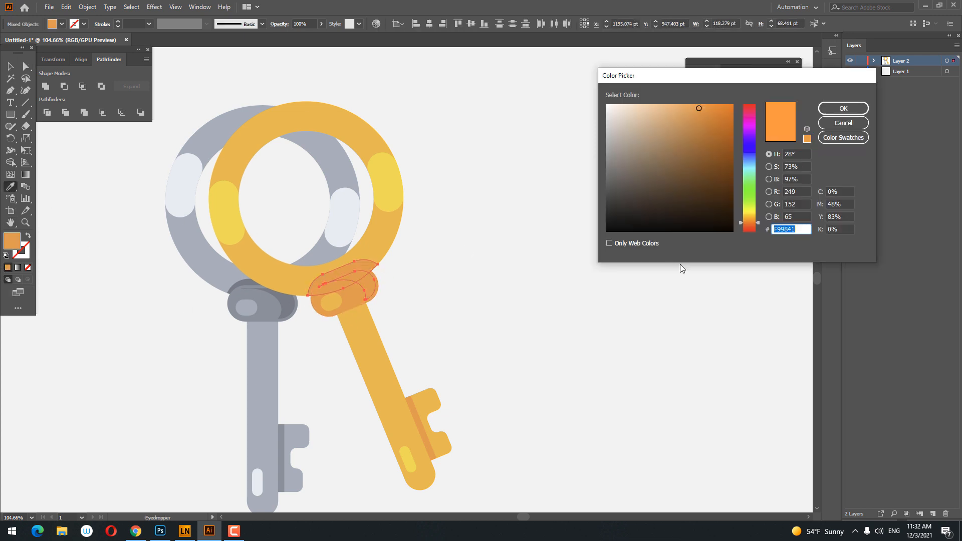
left_click(714, 109)
left_click_drag(752, 229, 747, 222)
left_click(823, 113)
left_click(519, 282)
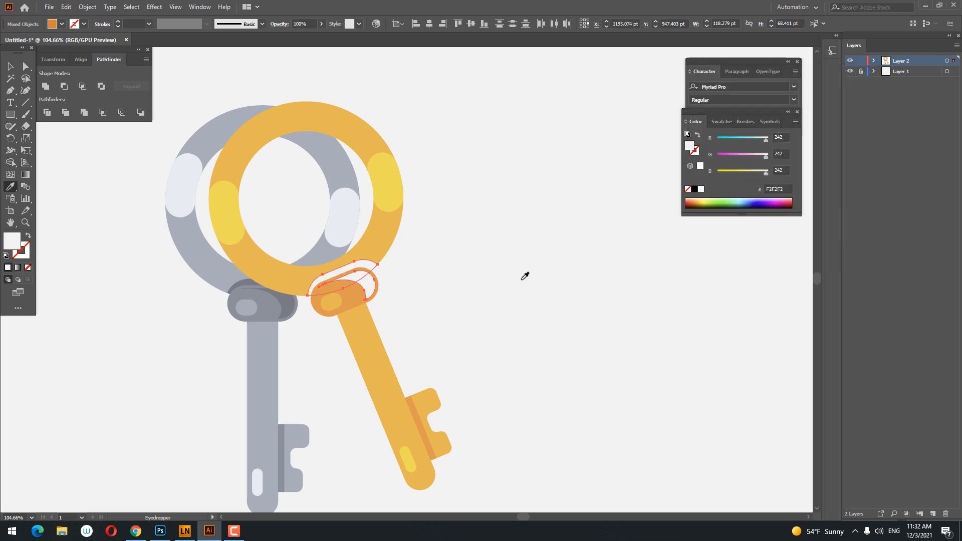
key("z")
key("ctrl+z")
Step: Group the grey and golden keys together
left_click_drag(471, 253, 379, 279)
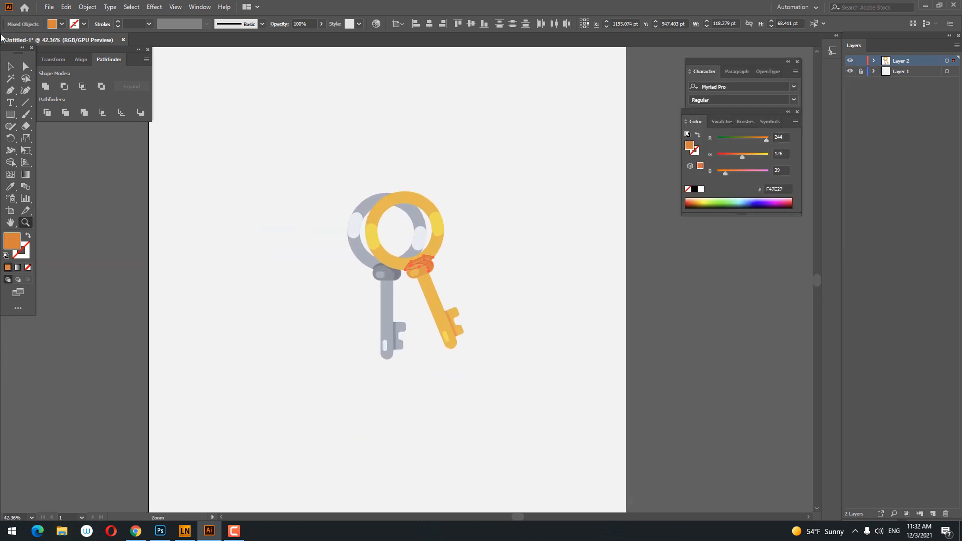
left_click(10, 68)
left_click_drag(527, 388, 262, 141)
right_click(490, 258)
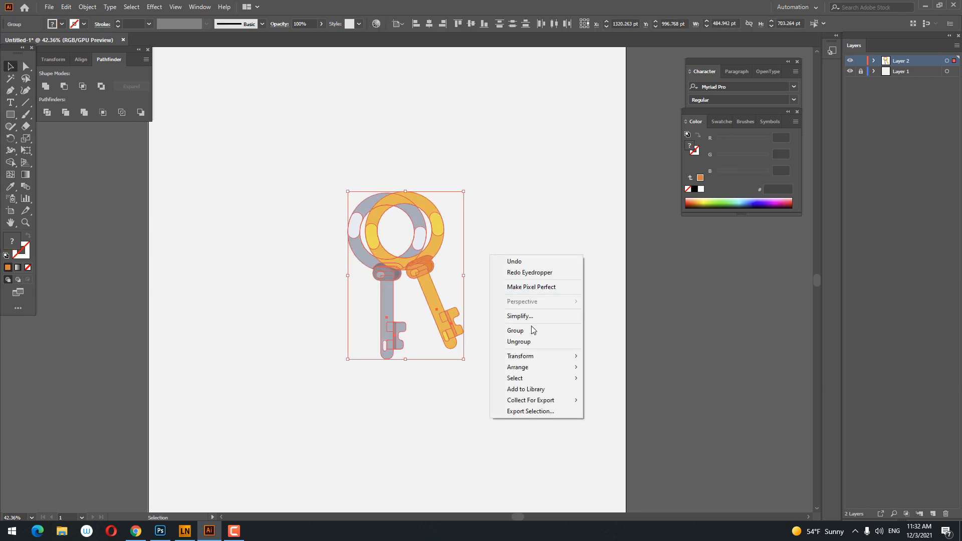
left_click(533, 329)
Step: Centre the grouped pair of keys on the artboard and rotate it slightly clockwise
left_click(429, 24)
left_click(471, 24)
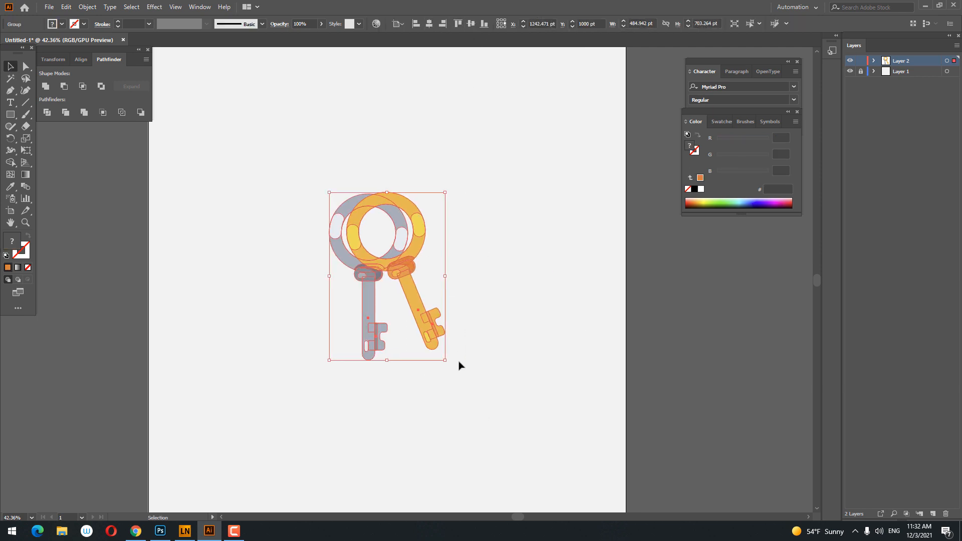
mouse_move(450, 365)
left_mouse_down()
mouse_move(440, 369)
mouse_move(455, 377)
left_mouse_up()
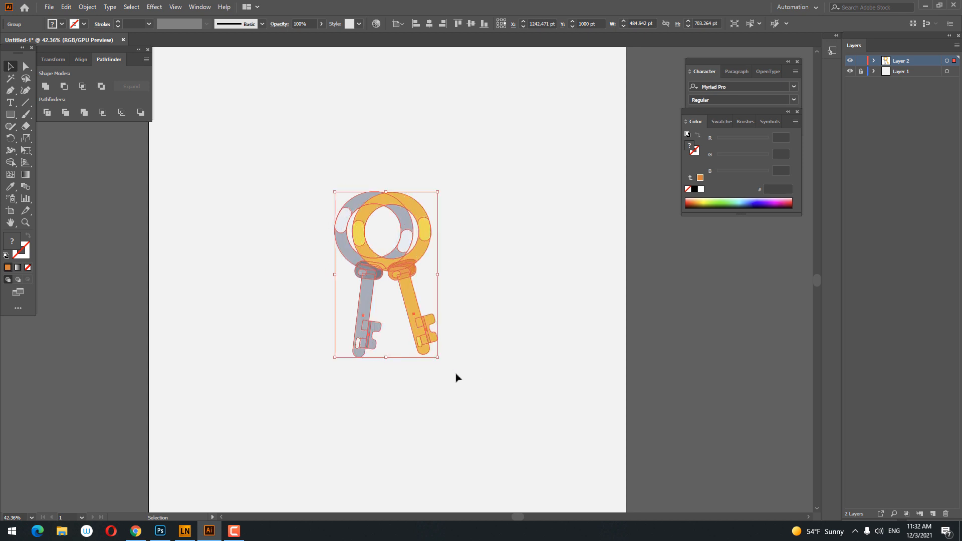
left_click(515, 342)
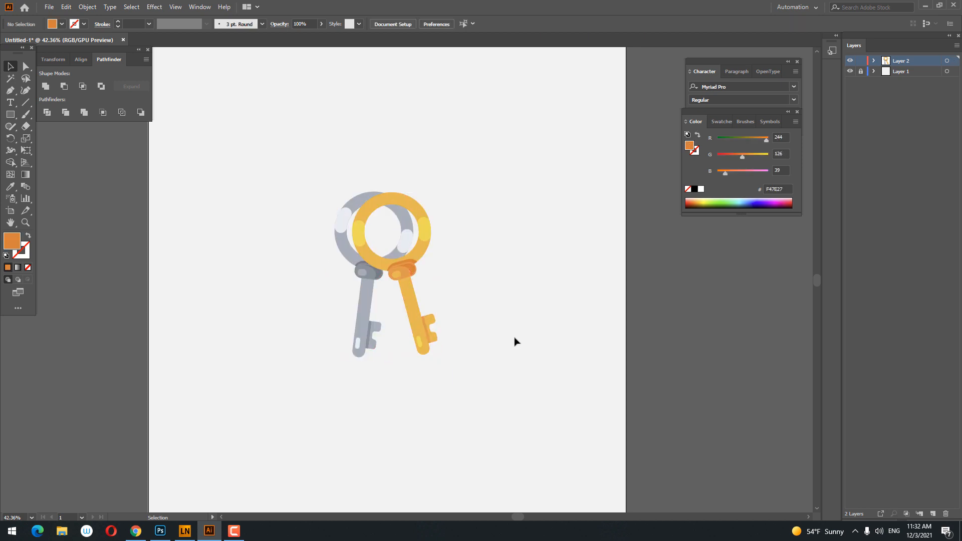